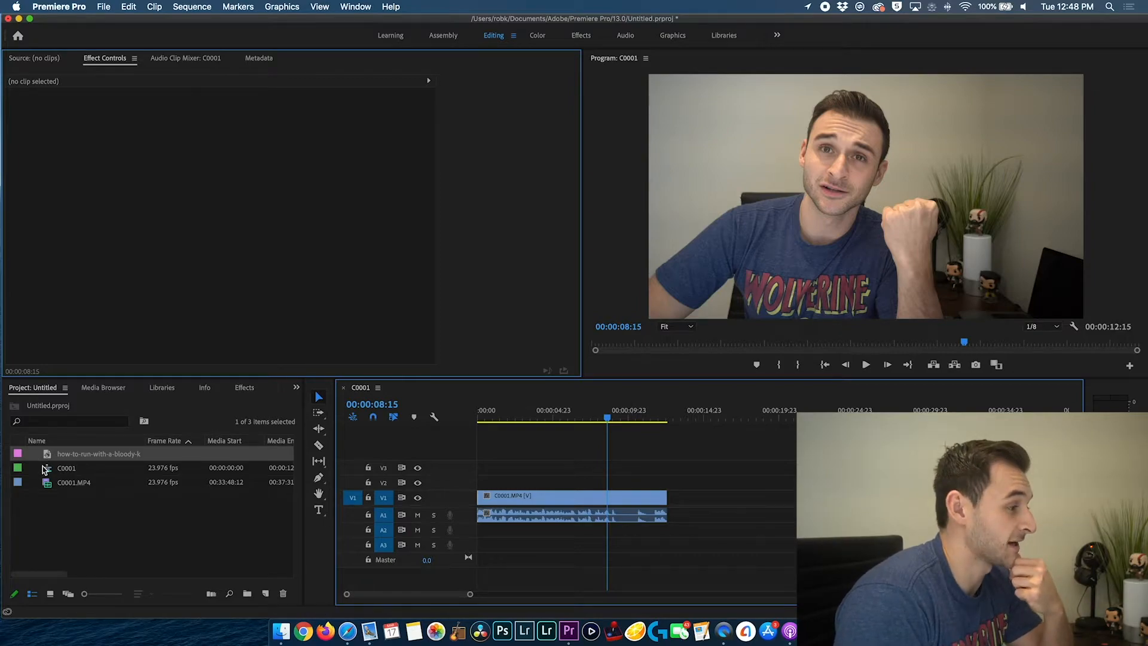
Step: Add the bloody-knee image to the timeline and place it on V1 in the empty area beyond the end of C0001.MP4
drag(49, 460, 478, 485)
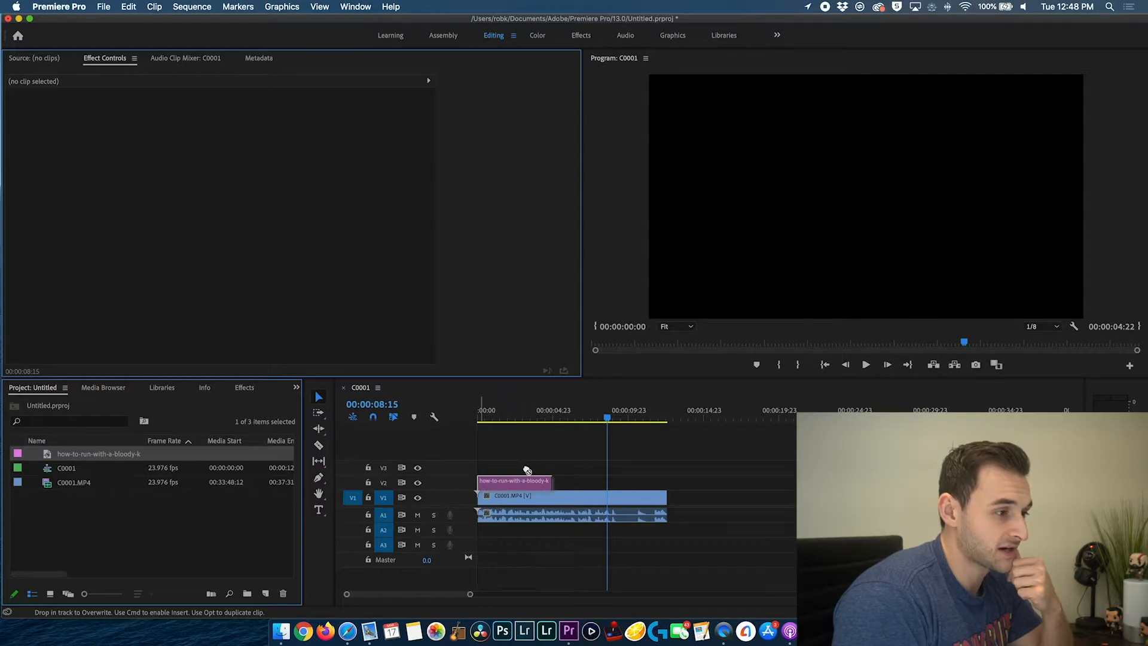
drag(611, 420, 508, 429)
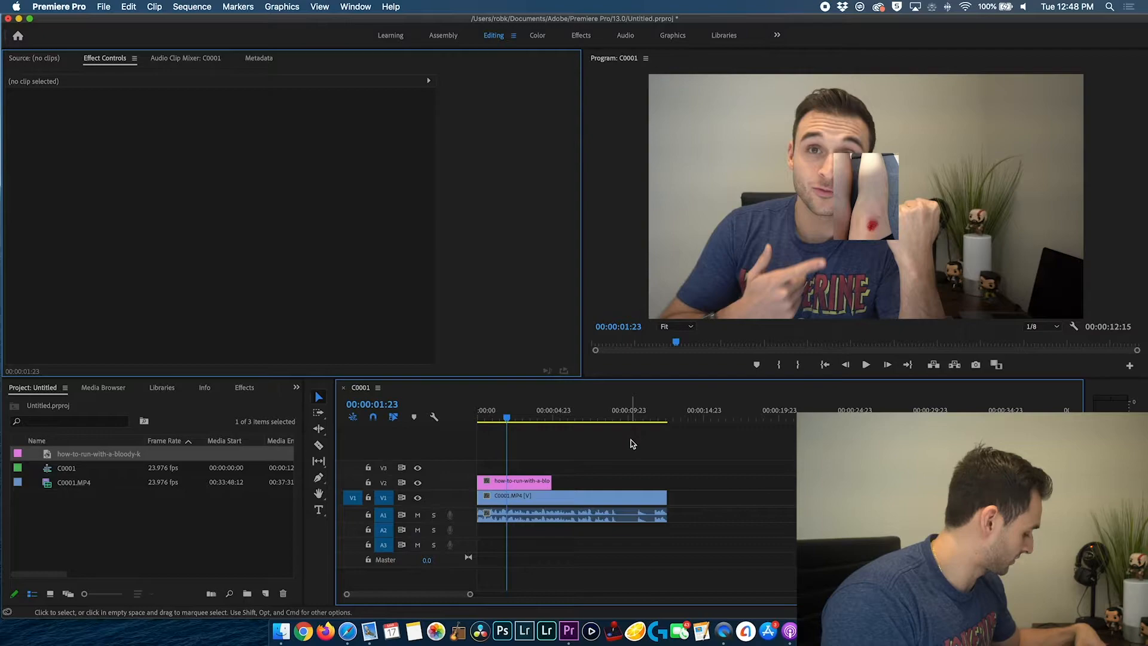
drag(541, 480, 614, 485)
click(558, 469)
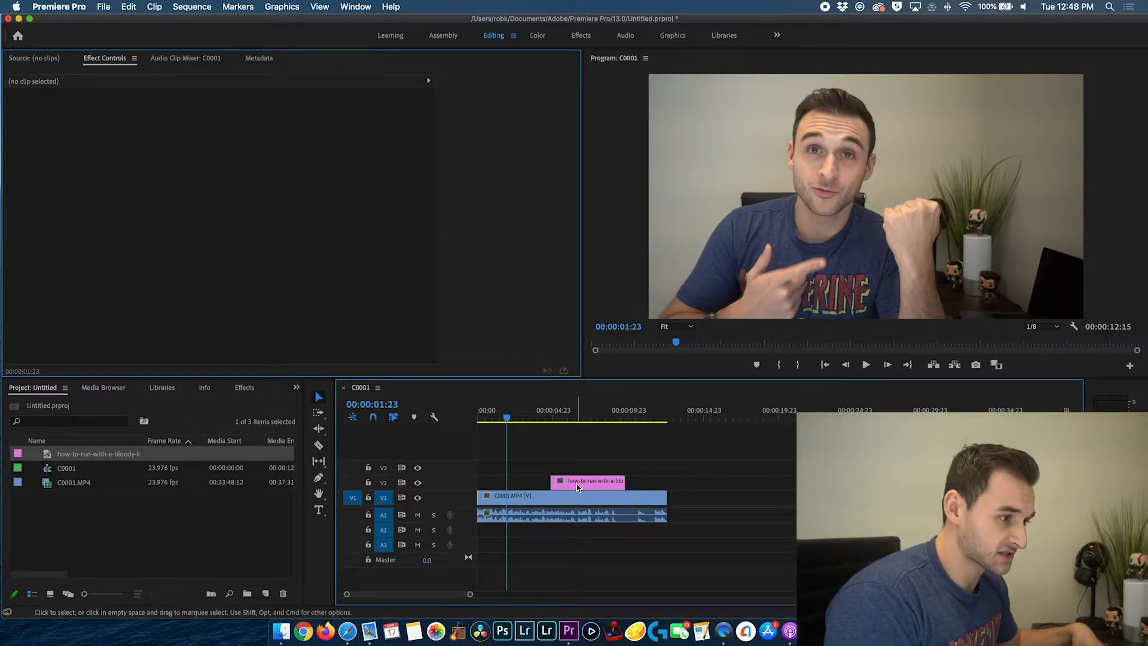
drag(577, 483, 767, 495)
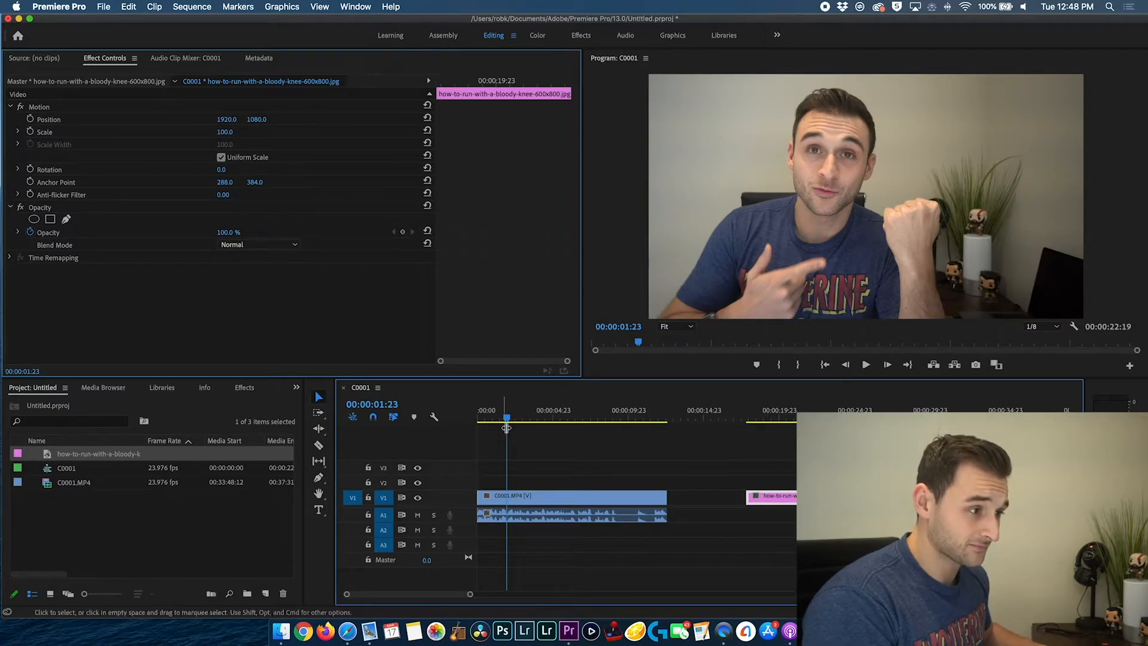
Step: Paste additional copies of the bloody-knee image clip after the first one on the timeline
drag(507, 418, 901, 418)
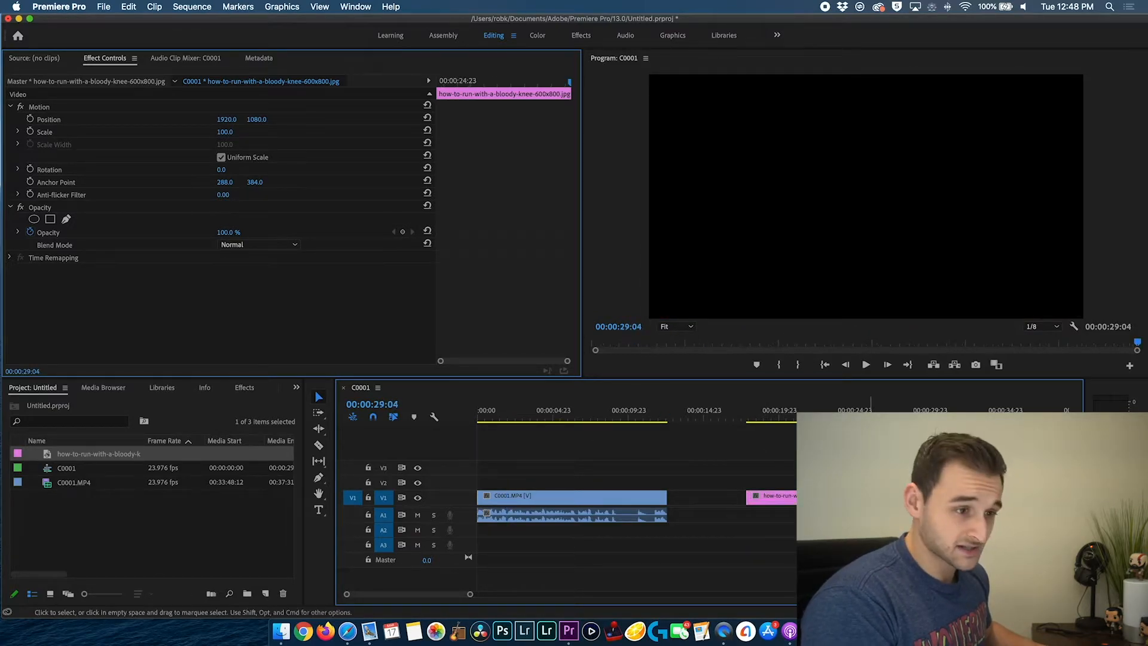
key(super+v)
click(836, 460)
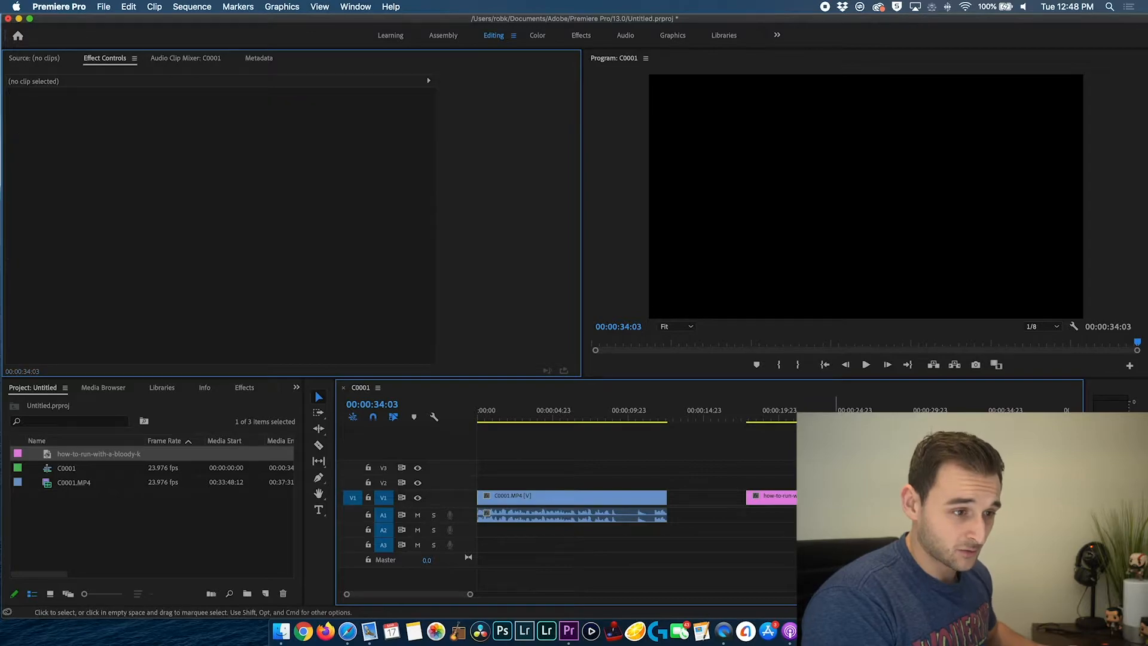
key(Delete)
Step: Move all the image clips together up to track V3 and nest them into one sequence with the default name
drag(768, 470, 866, 504)
drag(755, 495, 772, 467)
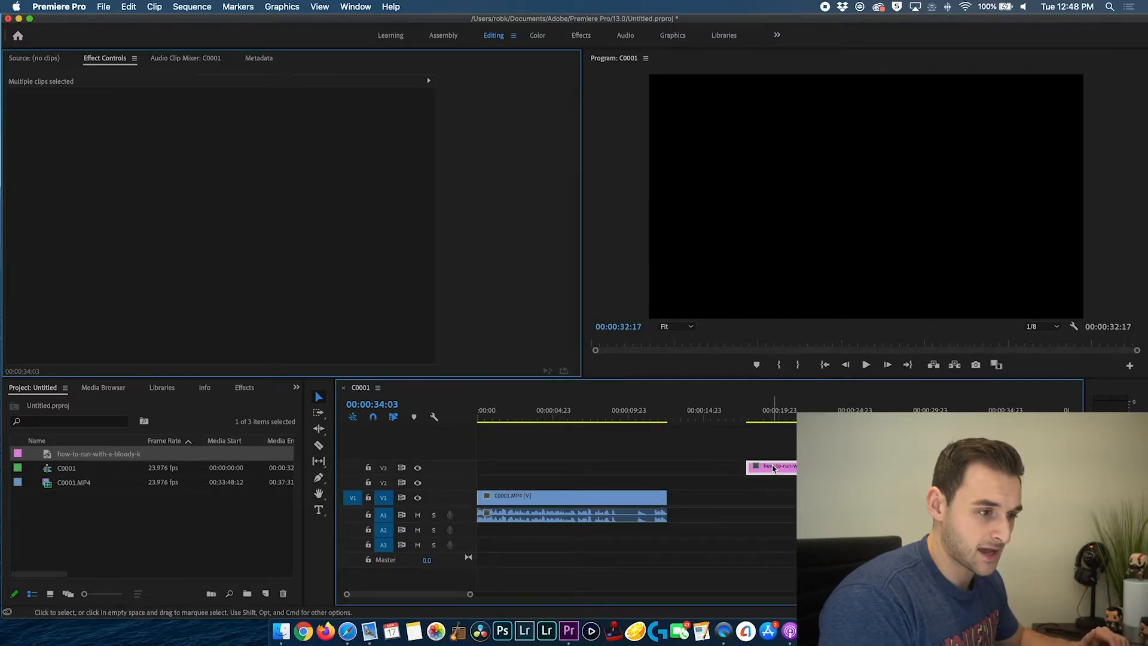
right_click(771, 467)
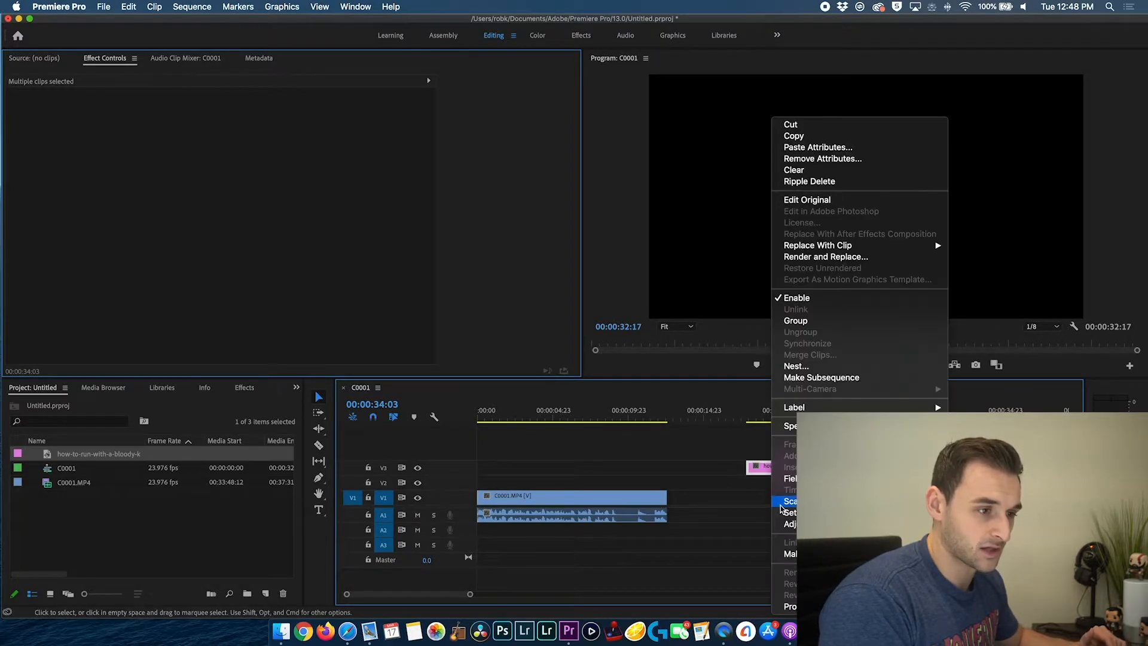
click(790, 366)
key(Return)
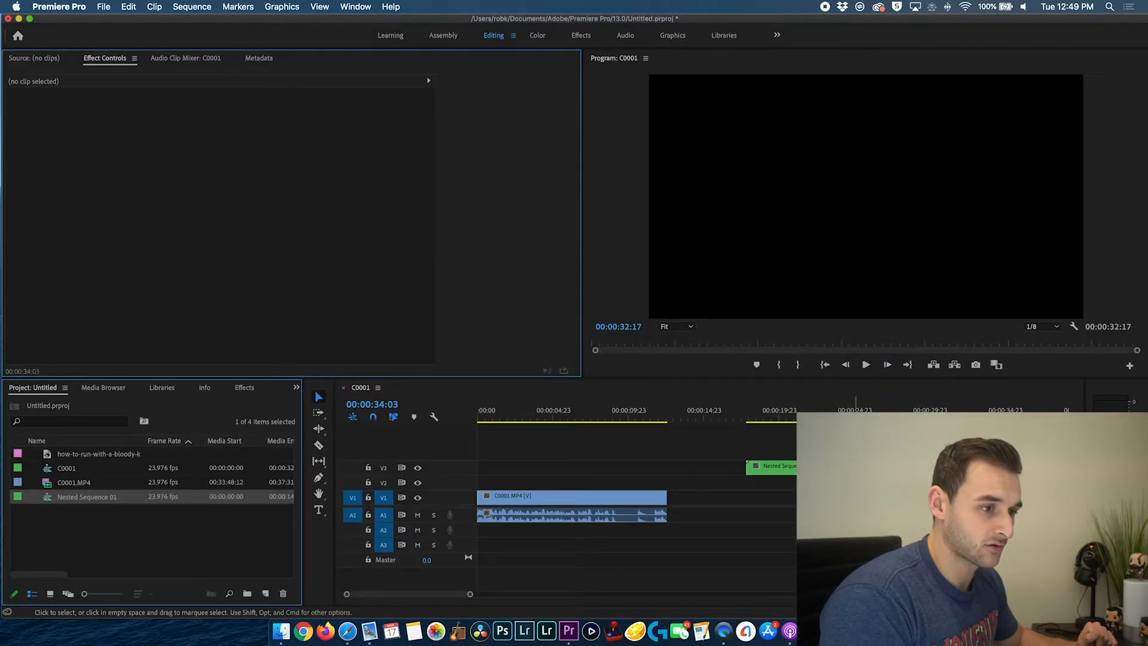
Step: Move the nested clip to the start of track V2 and trim its end to match C0001.MP4
drag(923, 468, 622, 483)
key(super+z)
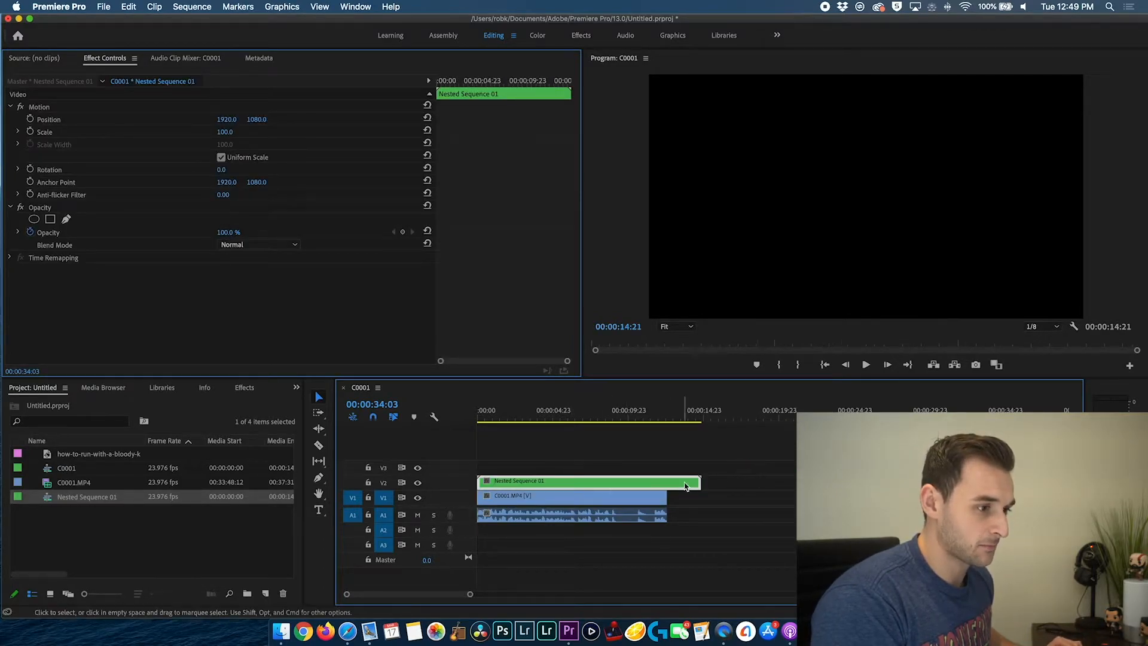
drag(692, 483, 665, 483)
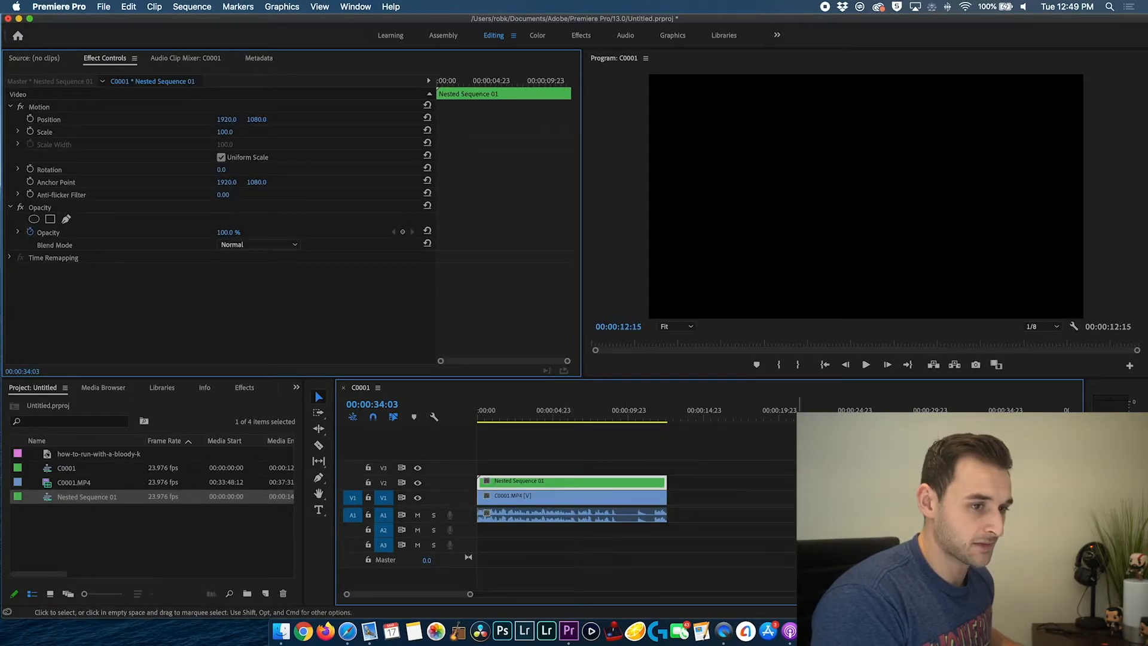
Step: At 00:00:06:10, draw a freeform opacity mask around the red wound in the nested clip
drag(645, 422, 573, 422)
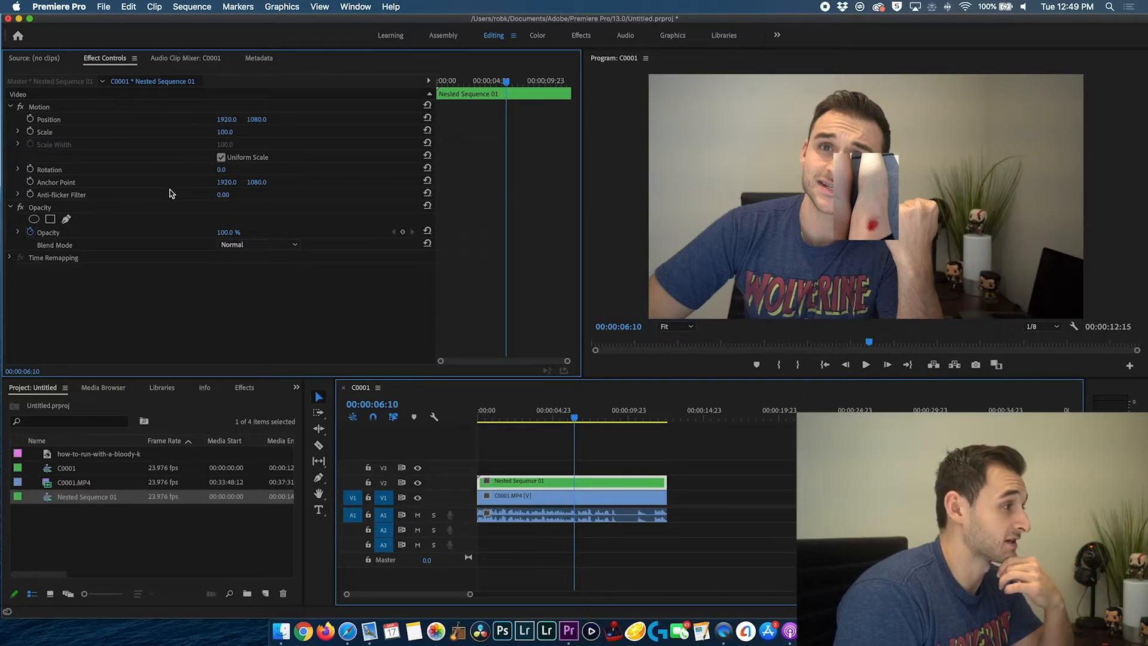
click(68, 221)
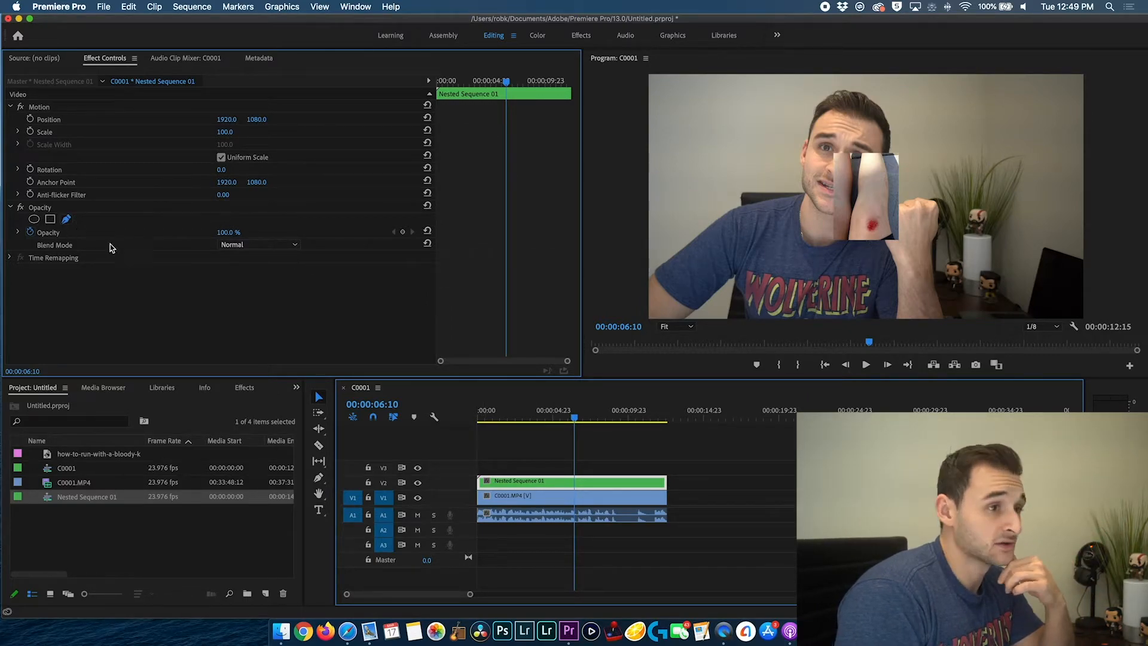
click(835, 228)
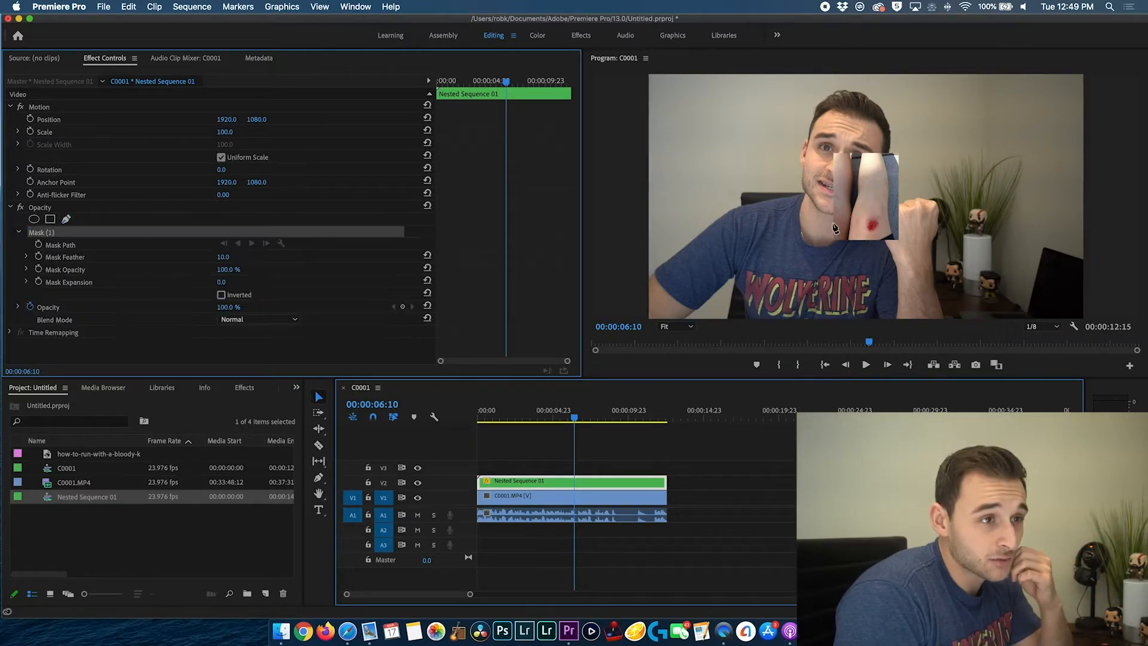
click(872, 214)
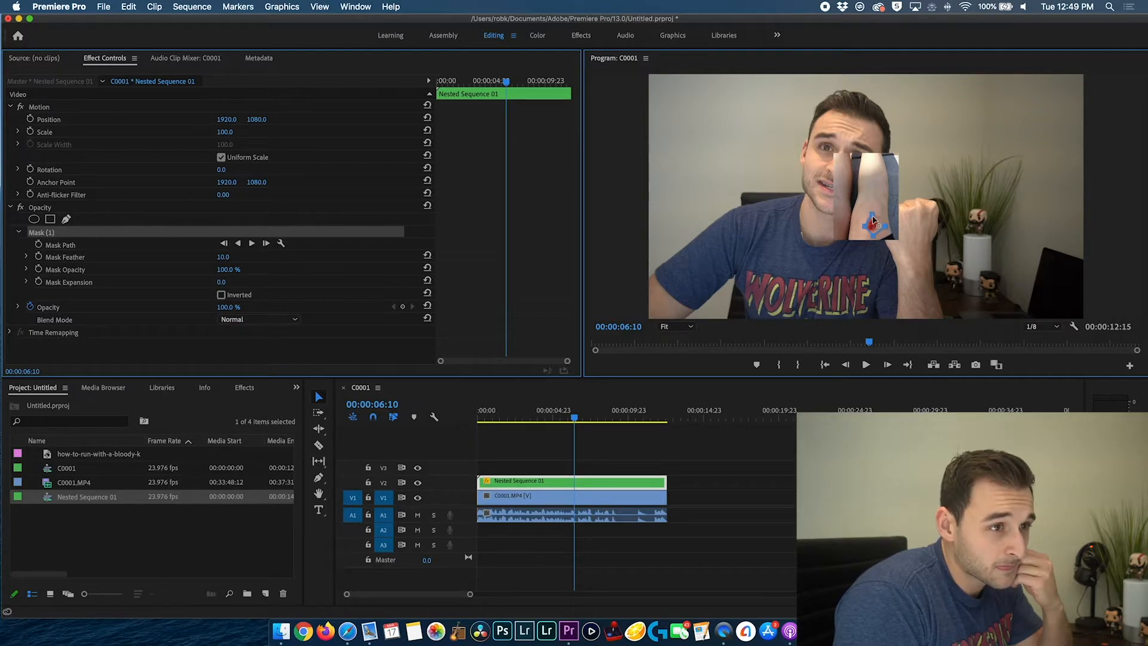
click(872, 216)
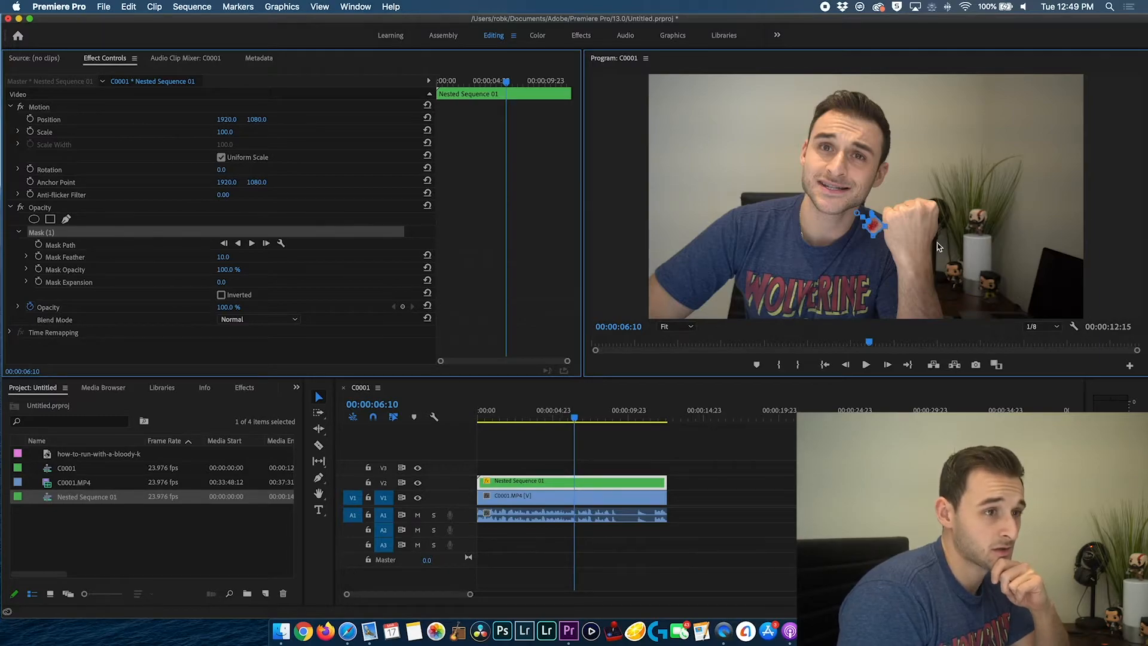
Step: Try to shift the opacity mask over the raised hand, and undo the move
drag(874, 226, 909, 230)
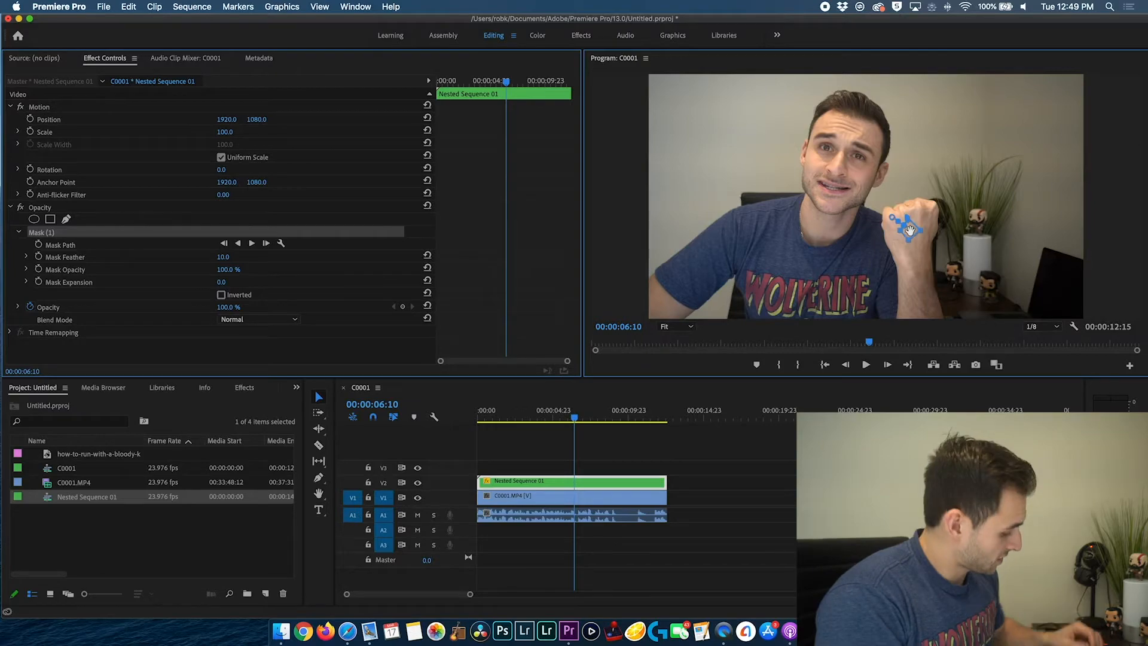
key(super+z)
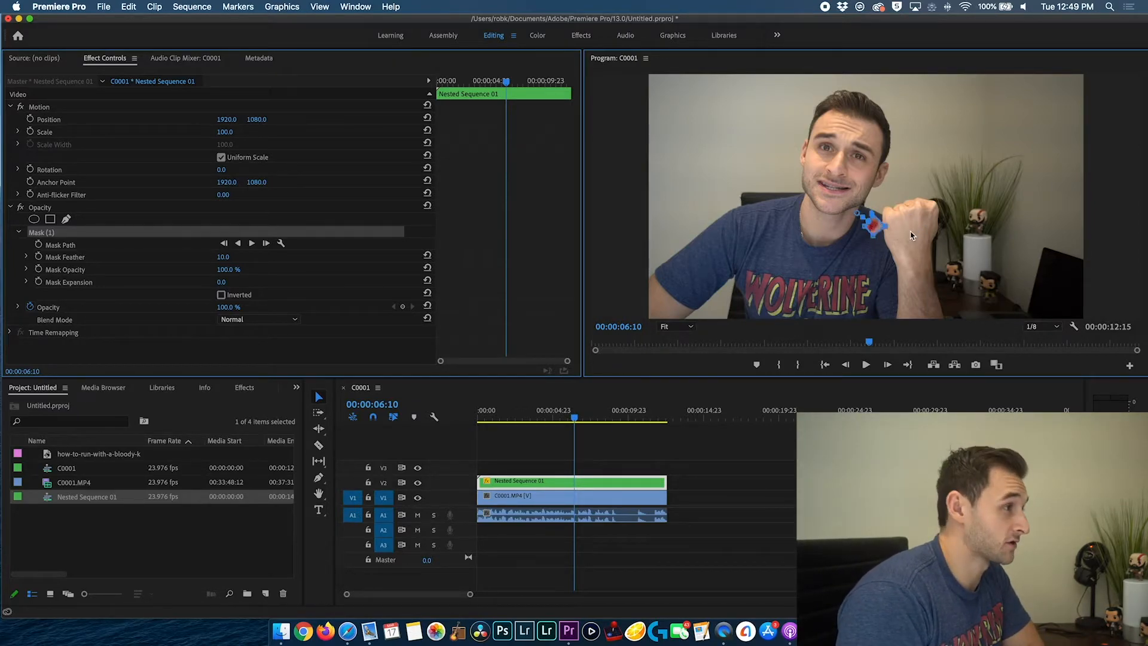
Step: Set the nested clip's motion position to 2299, 1085 to place the masked wound on the raised hand
click(99, 107)
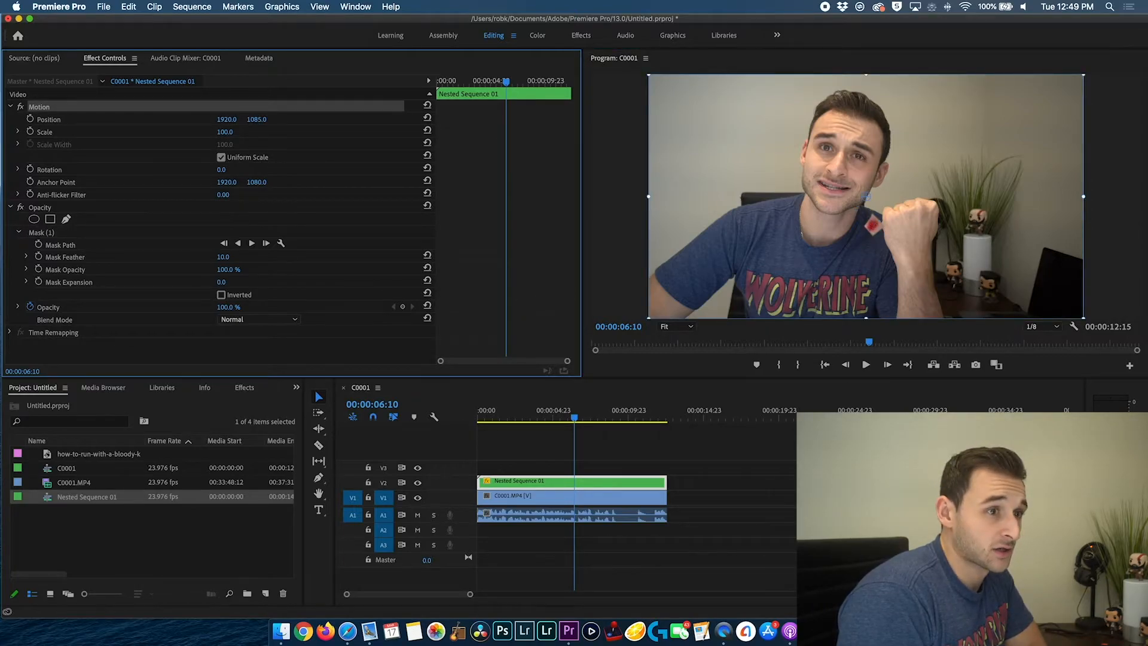
drag(256, 119, 294, 119)
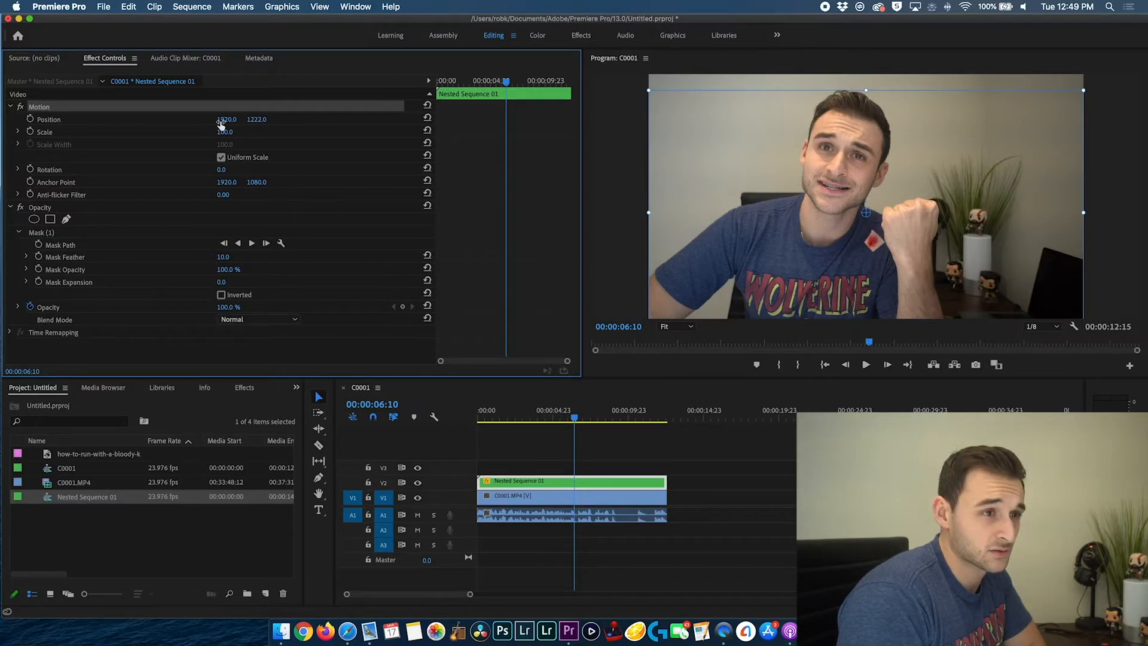
drag(220, 123, 290, 119)
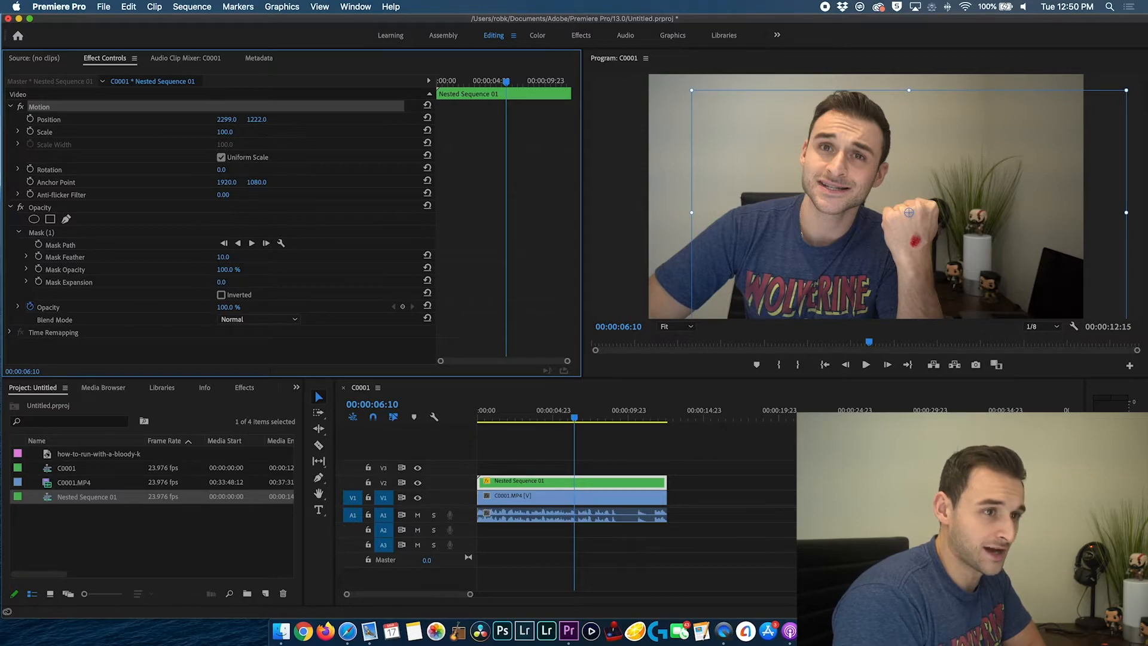
drag(256, 119, 238, 119)
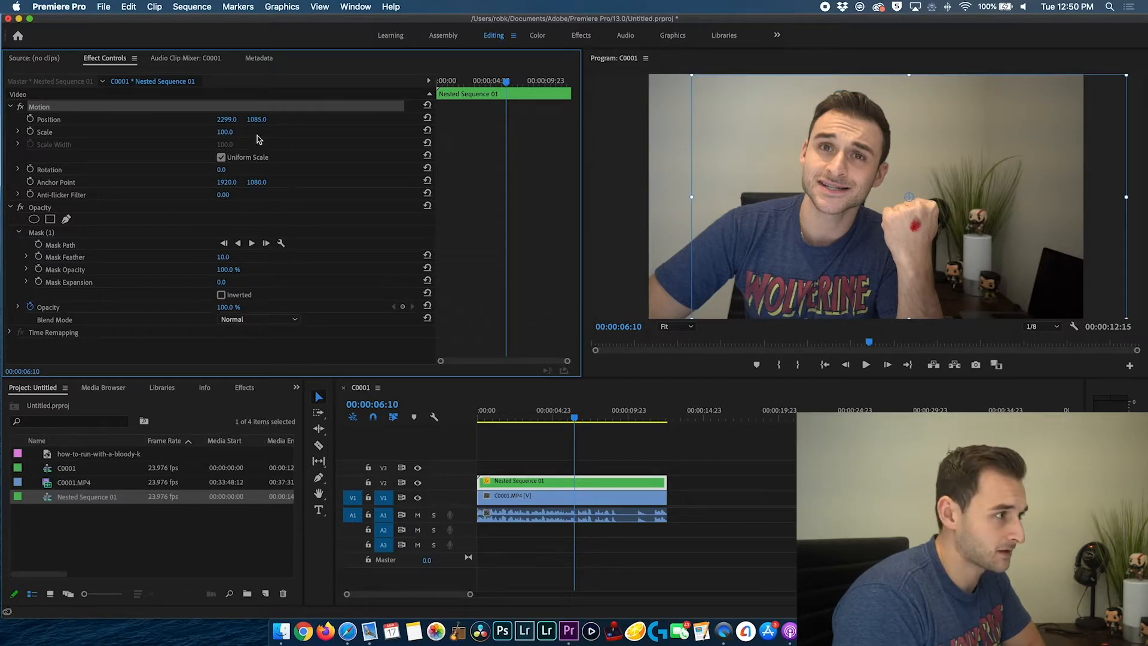
Step: Set the nested clip's scale to 107 and its rotation to 10°
drag(219, 133, 226, 133)
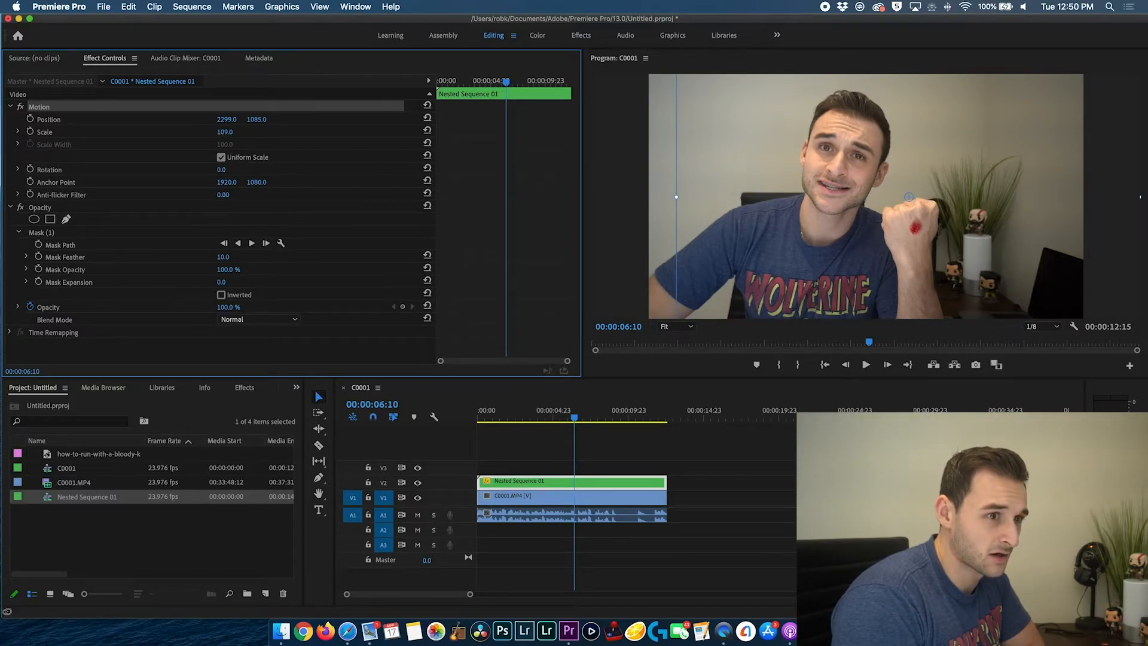
drag(225, 131, 262, 131)
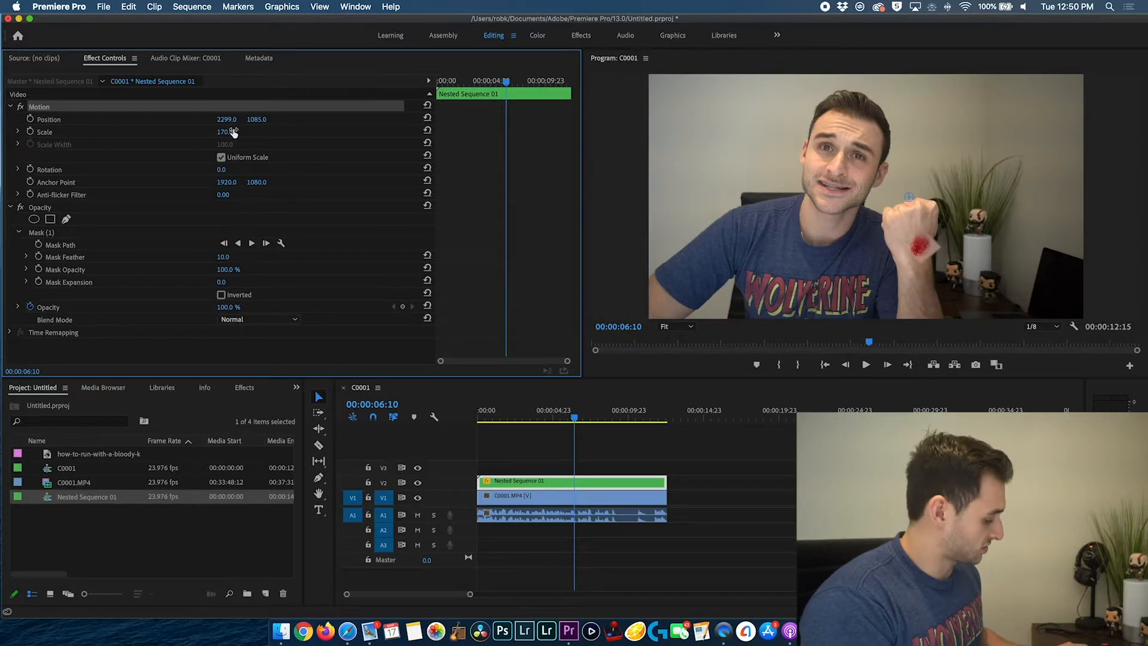
drag(233, 133, 229, 171)
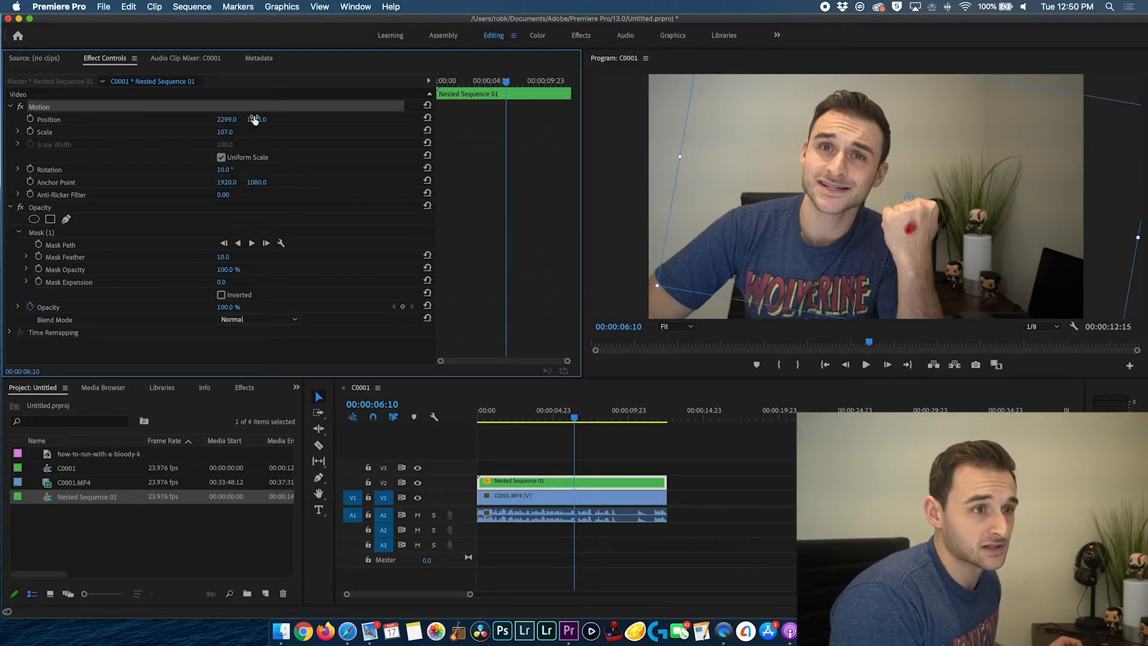
Step: Fine-tune the nested clip's position to 2360, 1146 to center the wound on the back of the hand
mouse_move(254, 120)
mouse_down()
mouse_move(263, 120)
mouse_move(248, 120)
mouse_up()
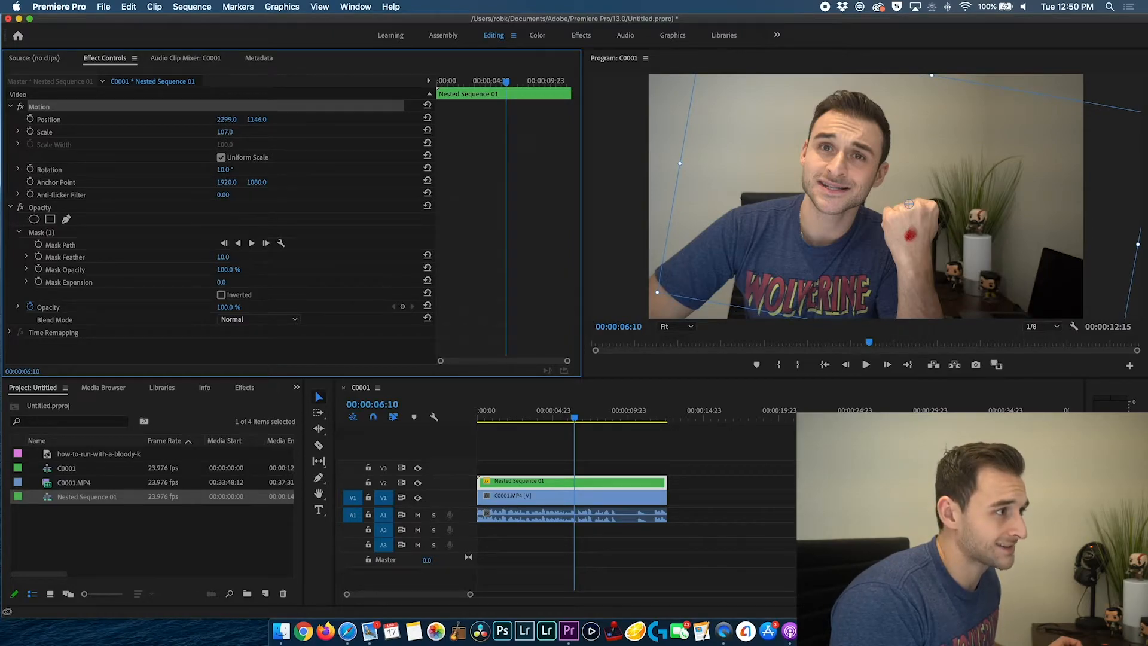
drag(227, 120, 240, 119)
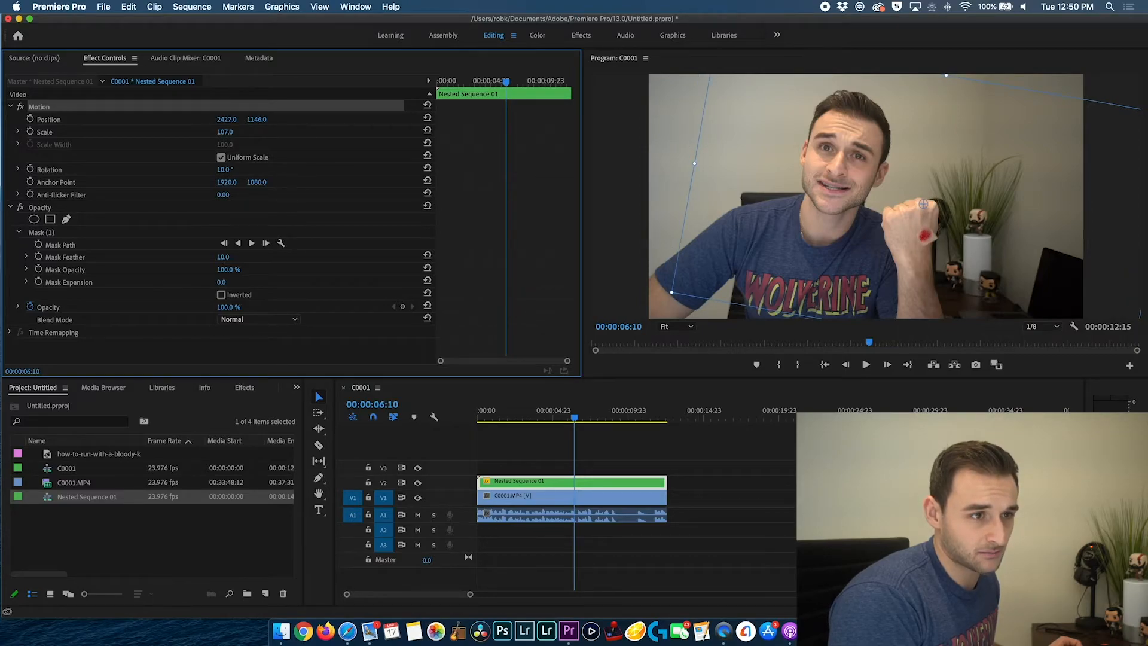
drag(241, 120, 234, 120)
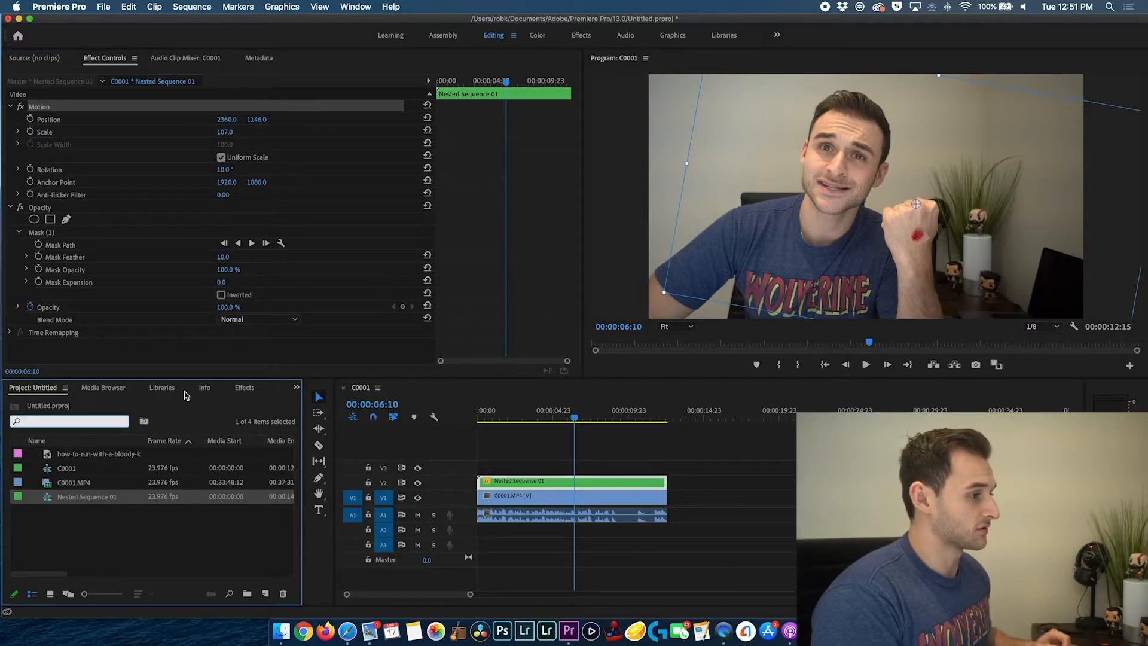
Step: Find the Lumetri Color effect and apply it to the nested clip on V2
click(239, 388)
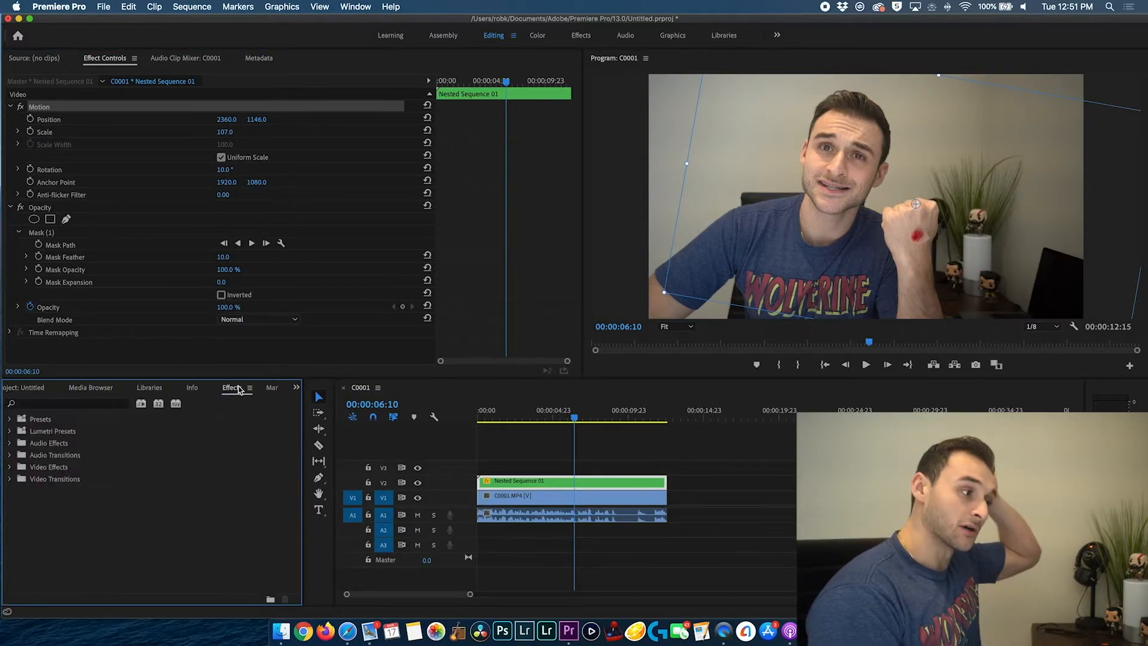
click(77, 404)
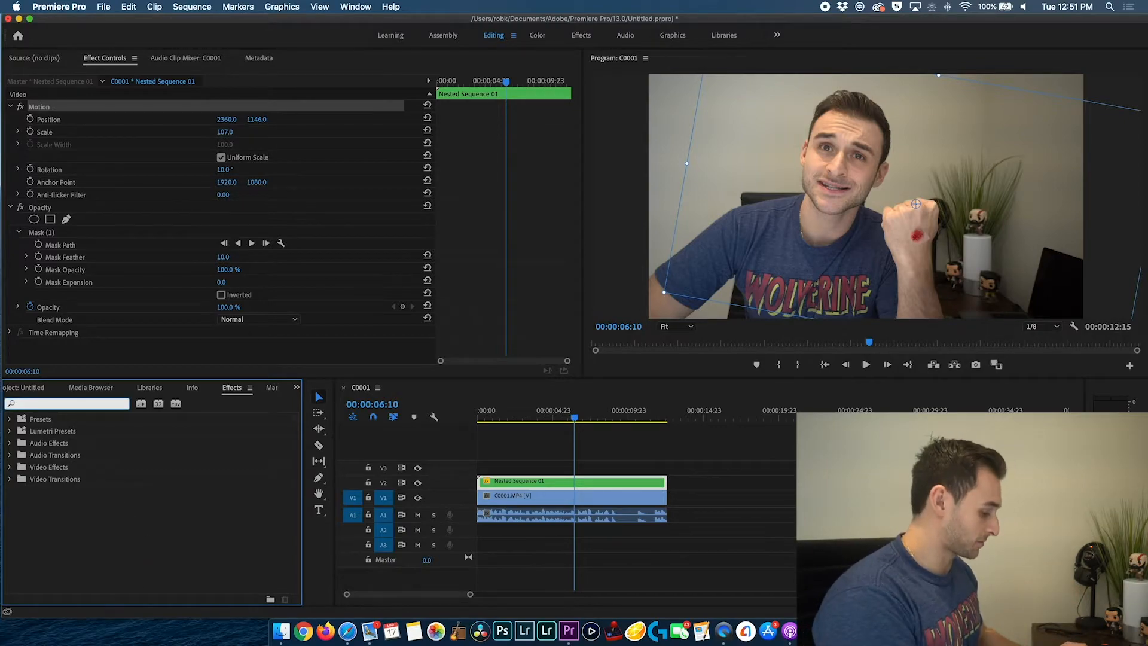
text(lumetri colo)
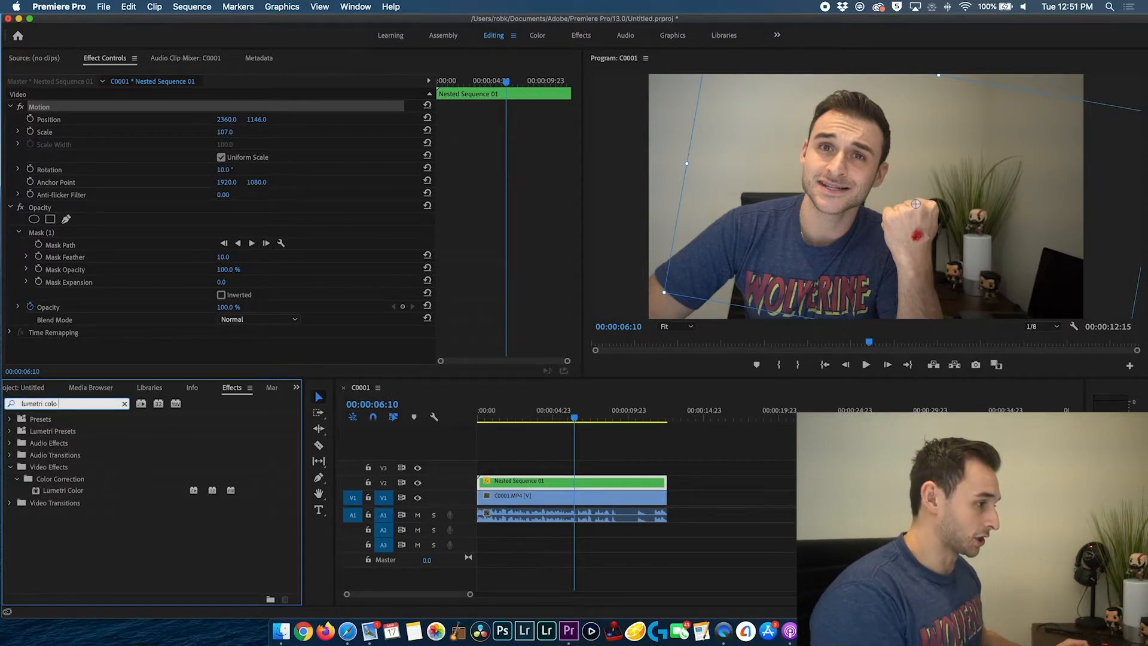
drag(37, 494, 607, 483)
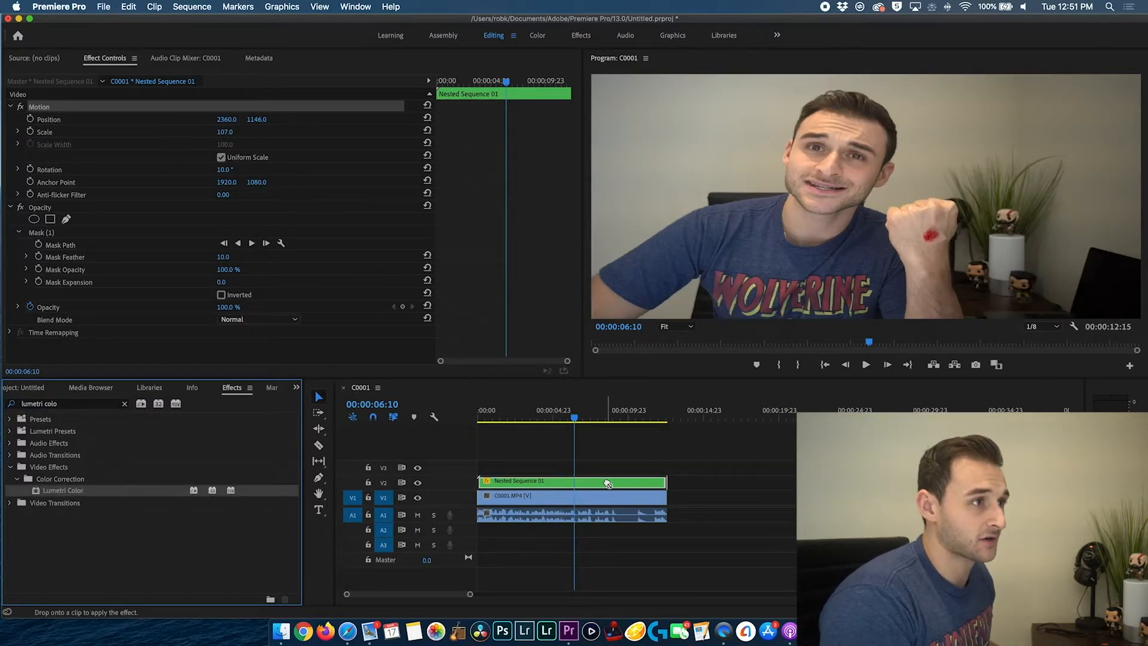
Step: Switch to the Color workspace and raise the nested clip's Lumetri contrast to 77.3
click(537, 37)
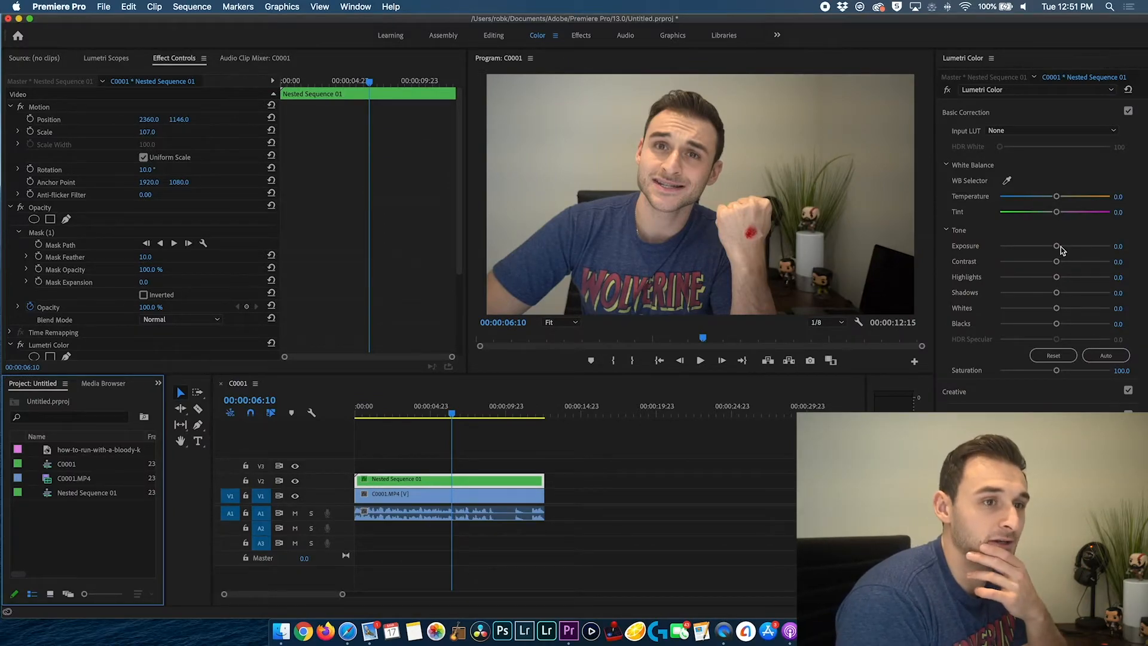
drag(1056, 261, 1058, 262)
drag(1053, 264, 1036, 266)
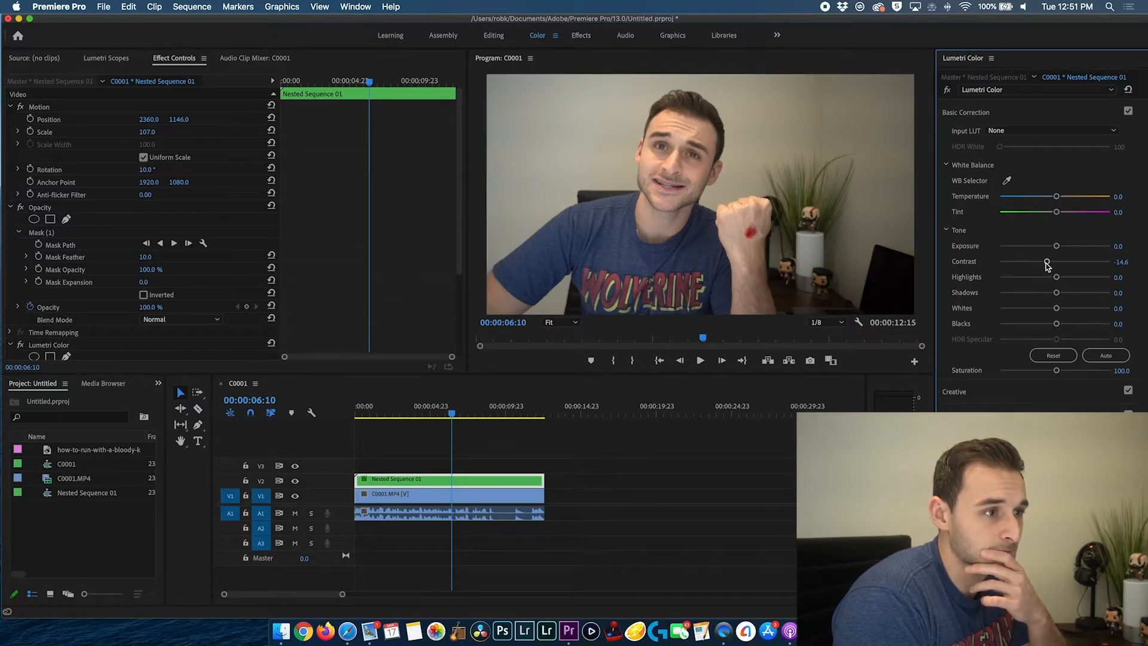
drag(1047, 265, 1041, 266)
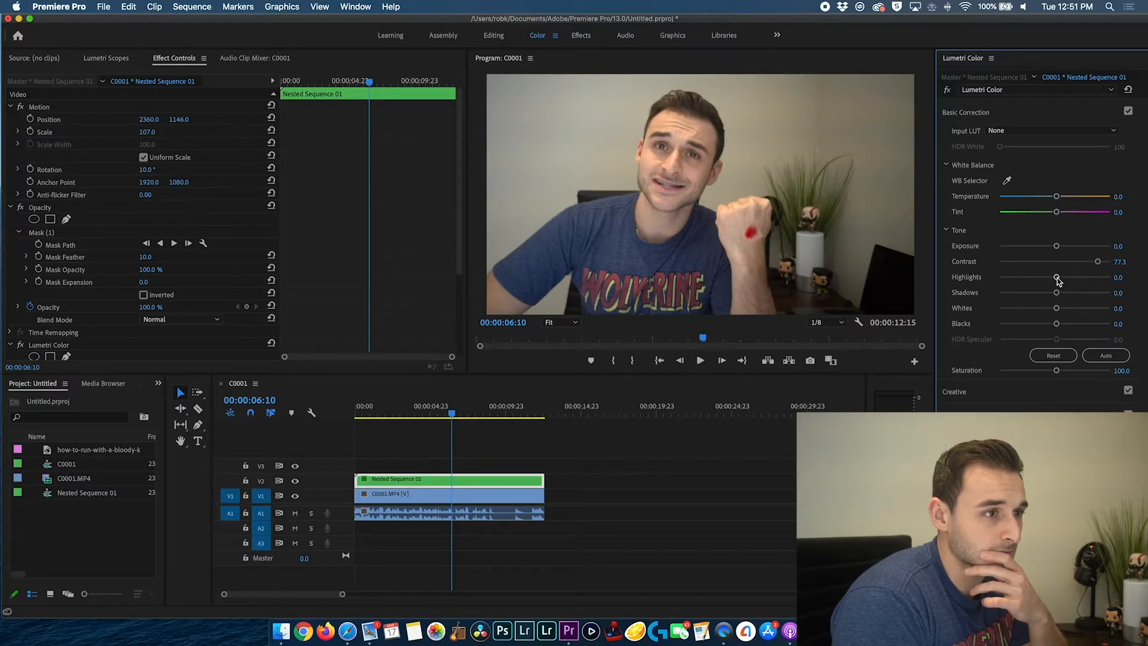
Step: Lower the nested clip's Lumetri highlights to -42.7 and raise its exposure to 0.4
drag(1056, 277, 1040, 278)
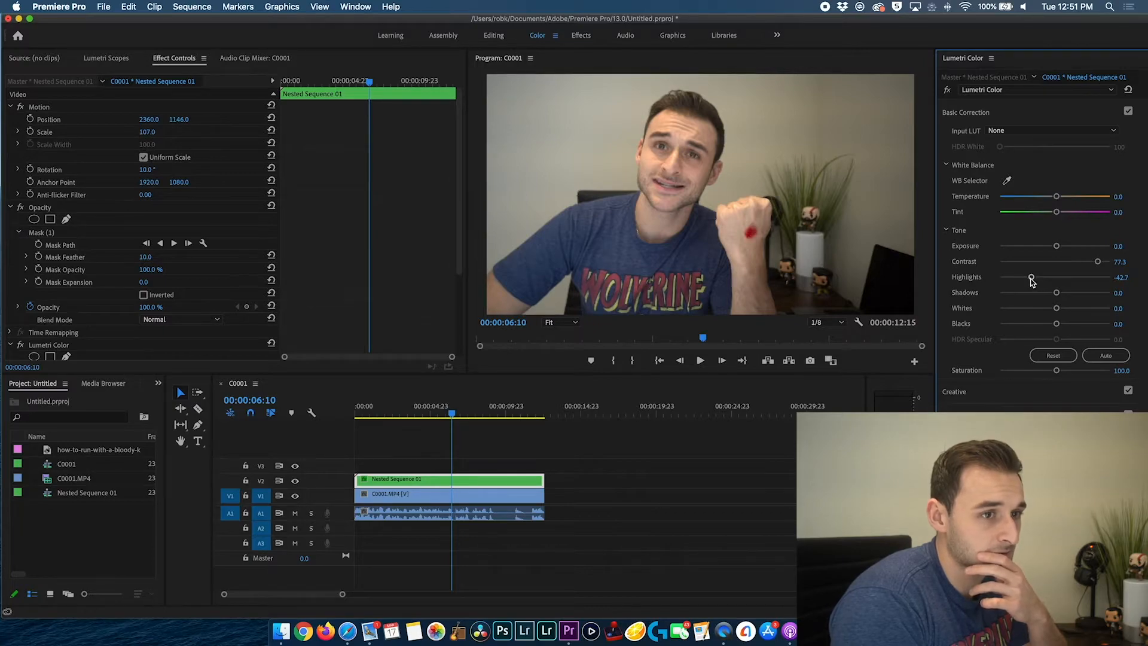
drag(1056, 246, 1065, 248)
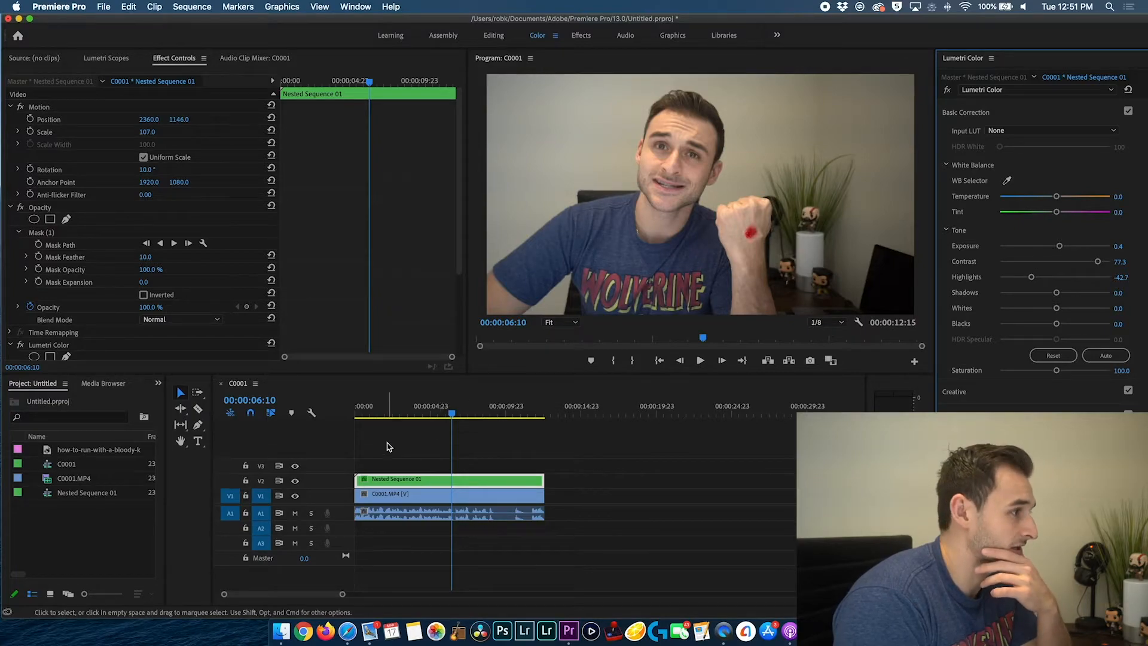
Step: Reset the nested clip's rotation to 0° and reposition it to 2218, 1124 on the back of the hand
click(144, 170)
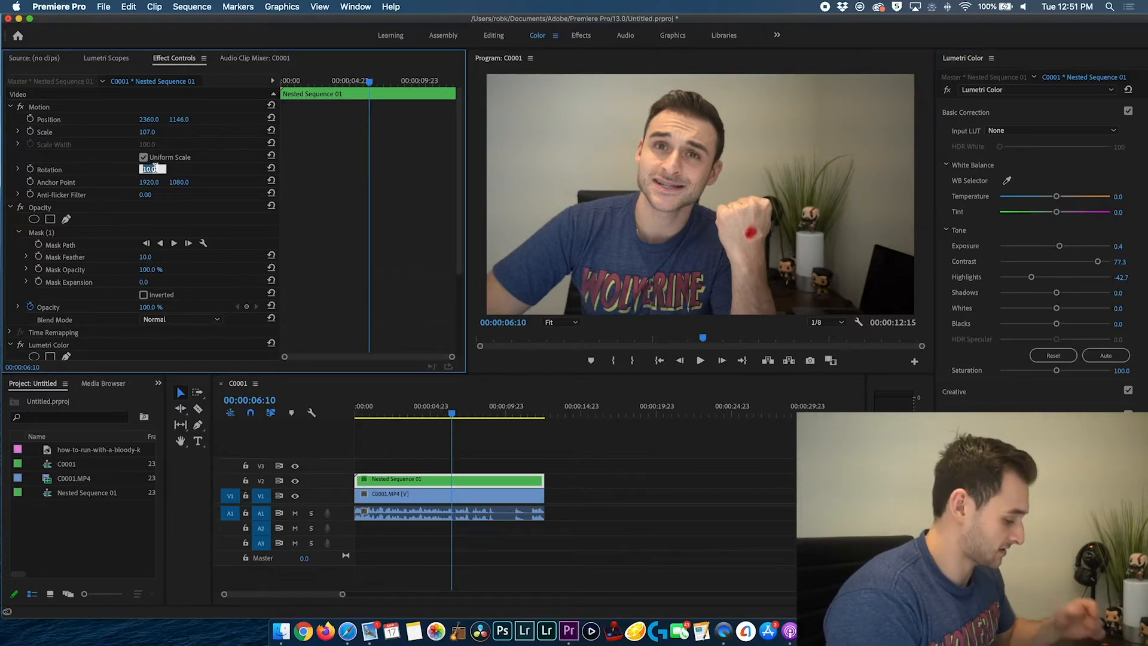
click(206, 207)
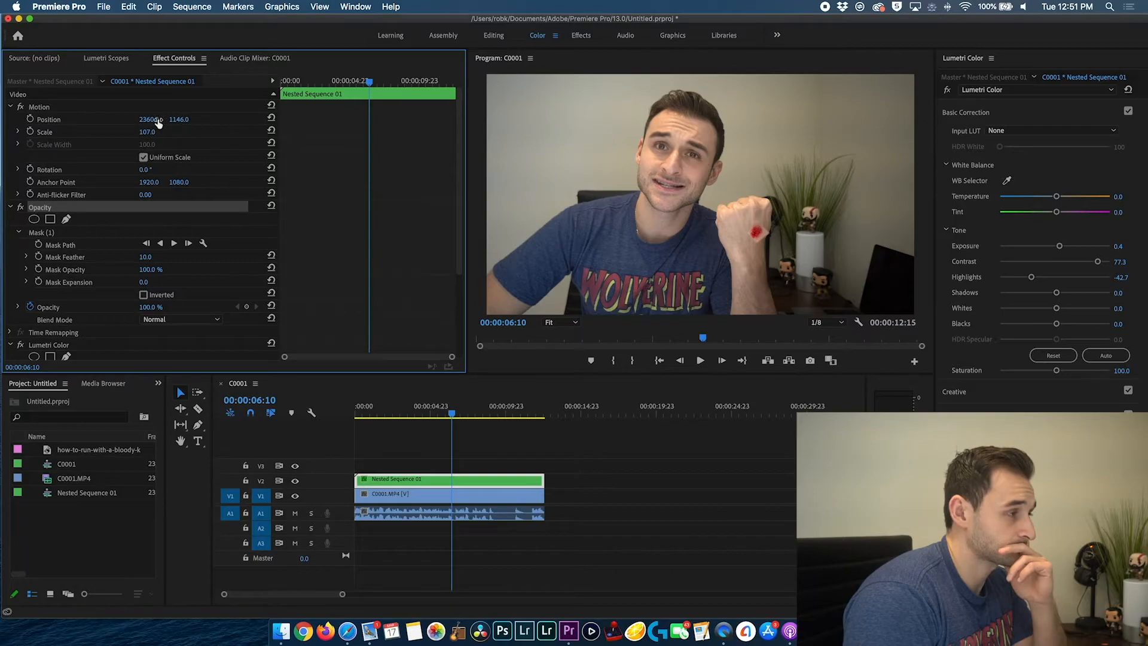
drag(178, 124, 84, 122)
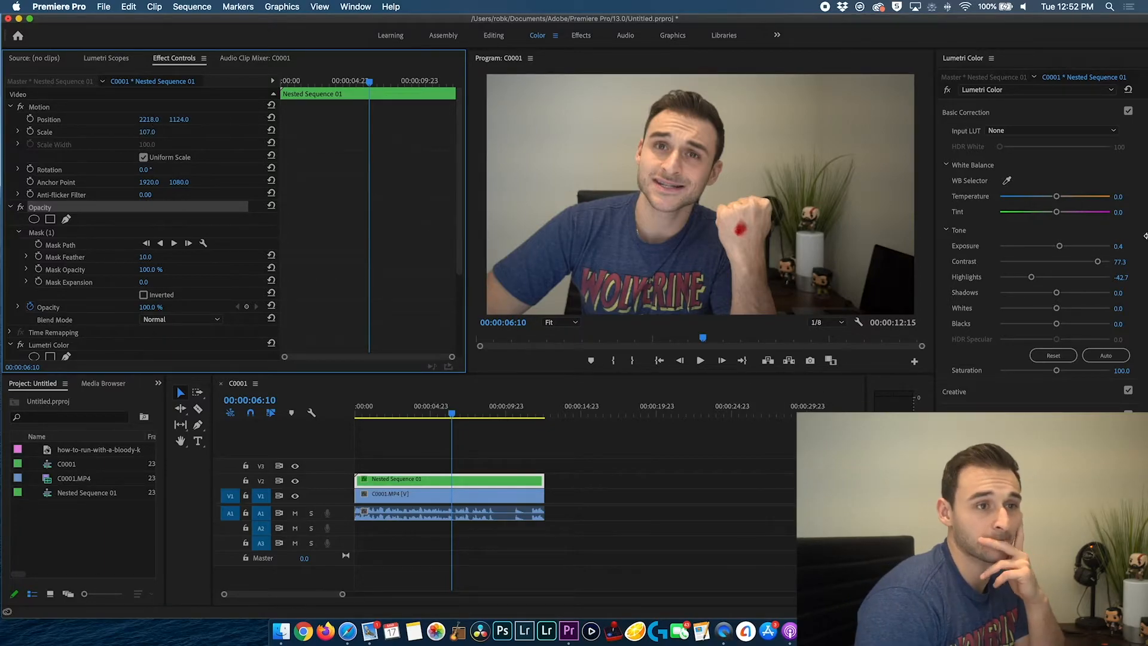
Step: Raise the nested clip's Lumetri shadows to 54.6 and set its opacity mask feather to 51
mouse_move(1061, 294)
mouse_down()
mouse_move(1041, 294)
mouse_move(1073, 299)
mouse_up()
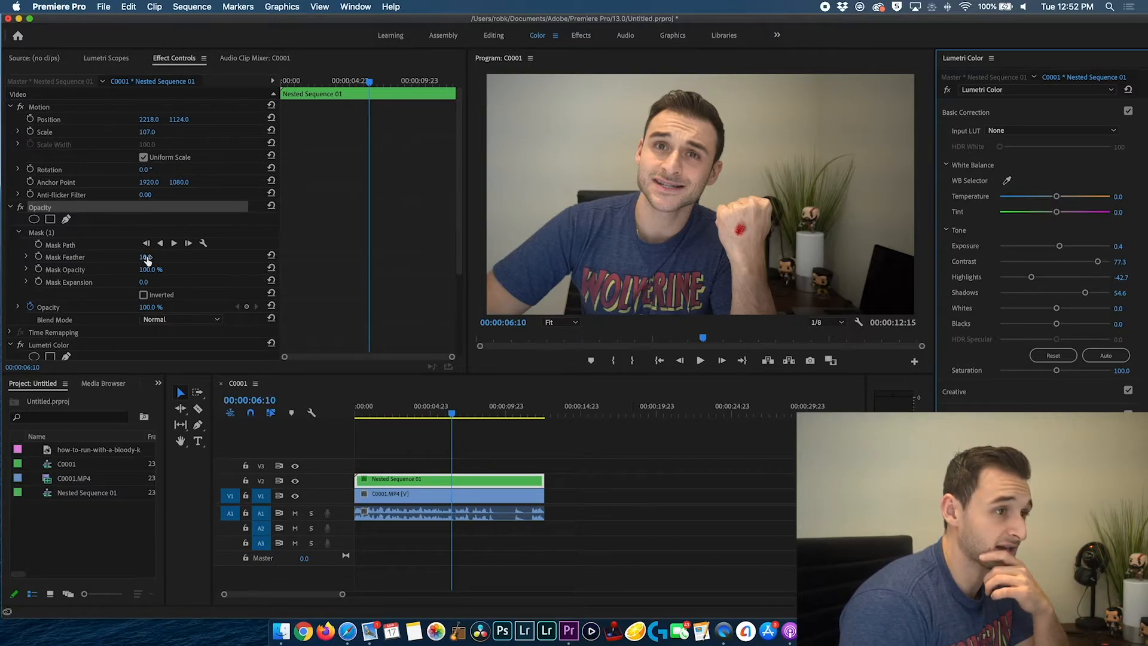
drag(147, 260, 172, 260)
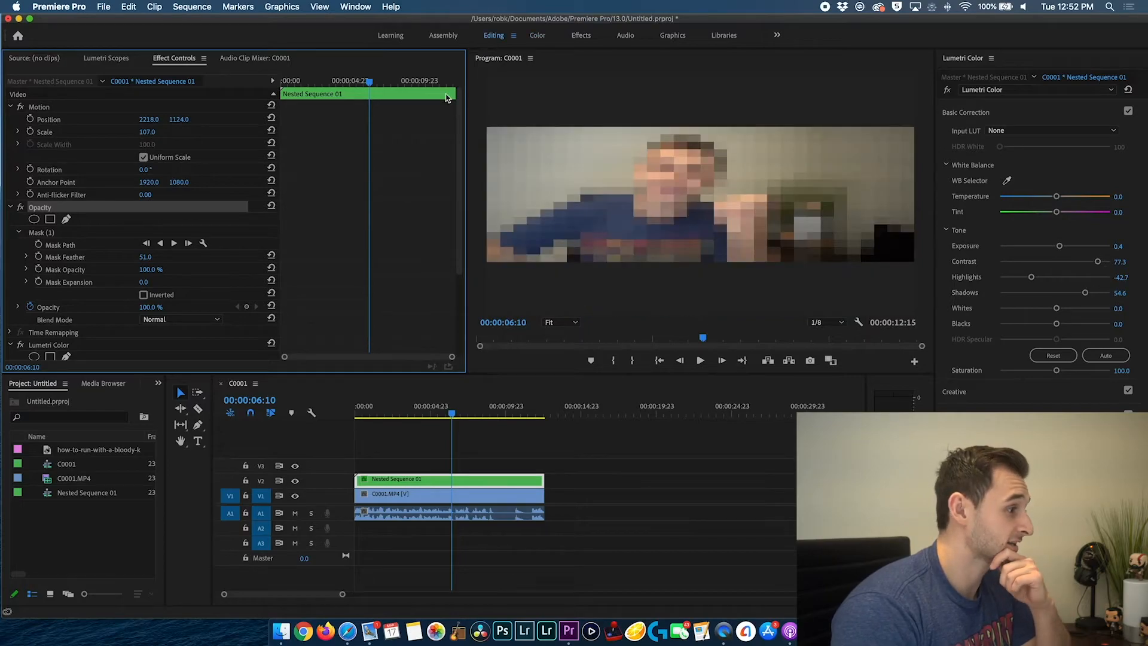
Step: Switch to the Editing workspace and nest the wound clip on V2 again, keeping the proposed sequence name
click(492, 37)
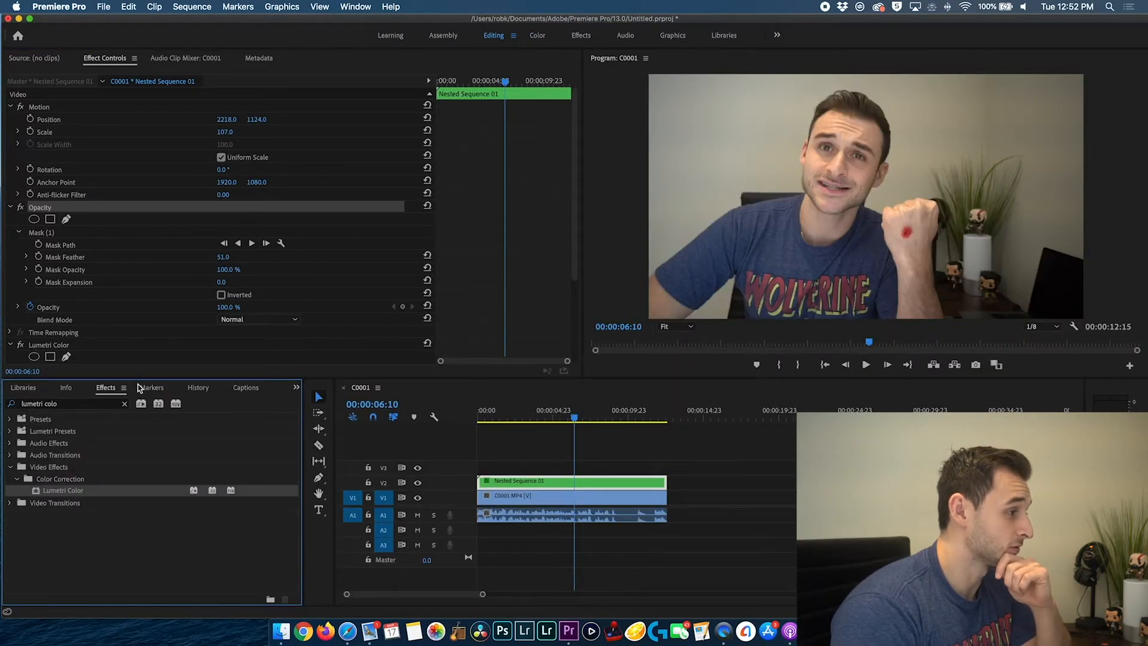
right_click(579, 485)
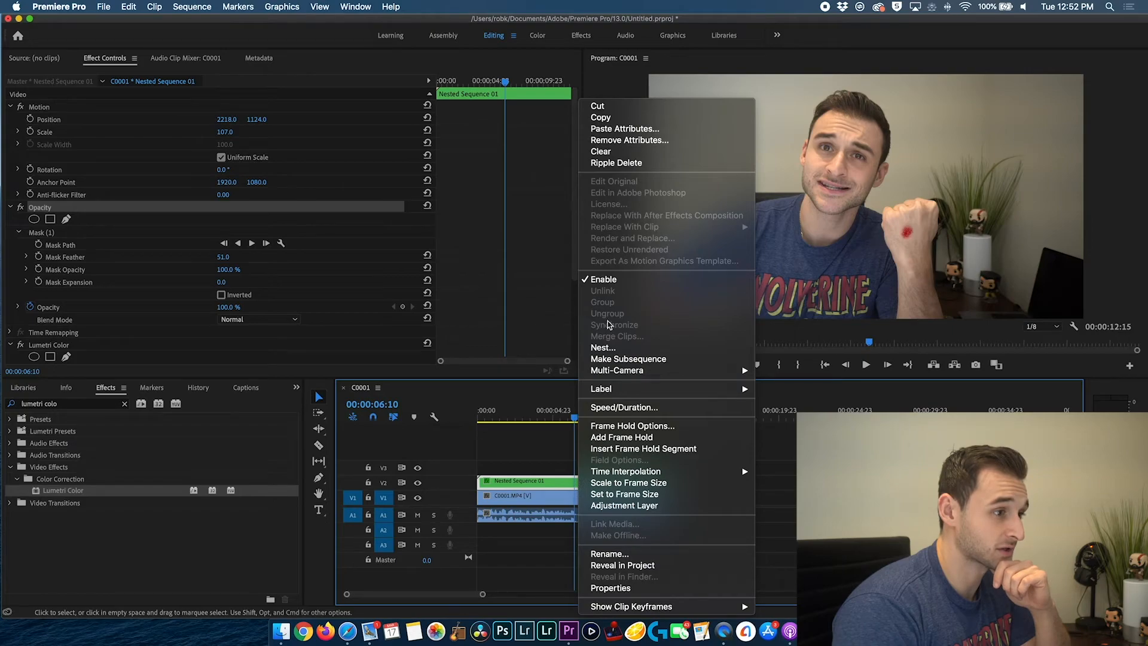
click(603, 348)
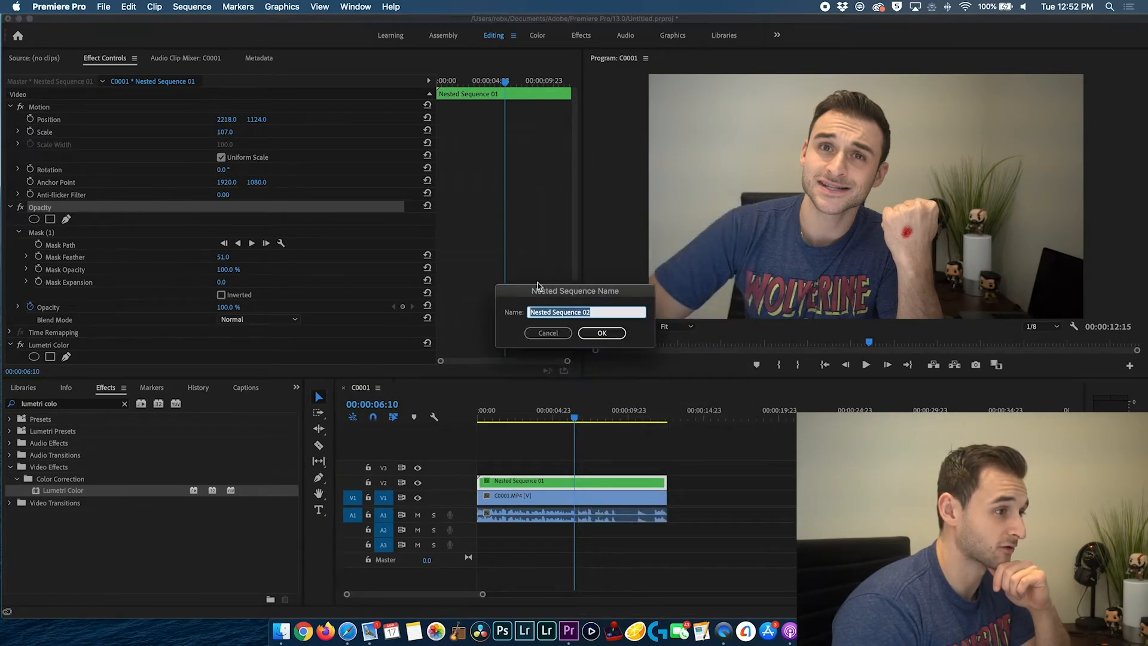
click(584, 334)
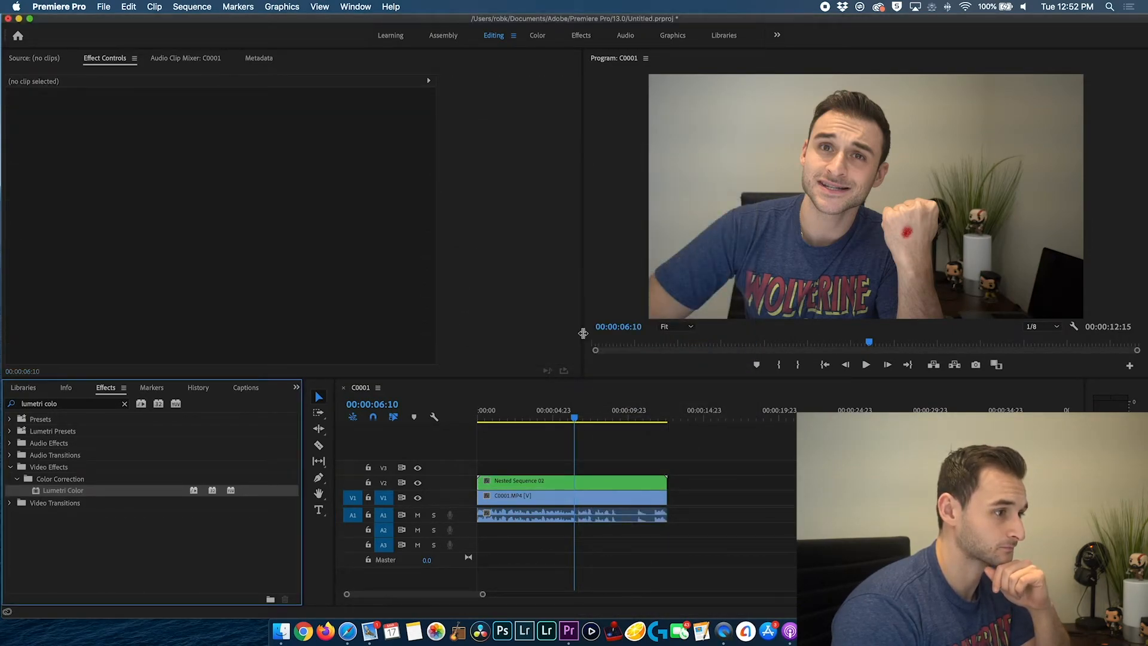
Step: Find the Roughen Edges effect by searching for "roughen" and apply it to the newly nested clip on V2
click(607, 489)
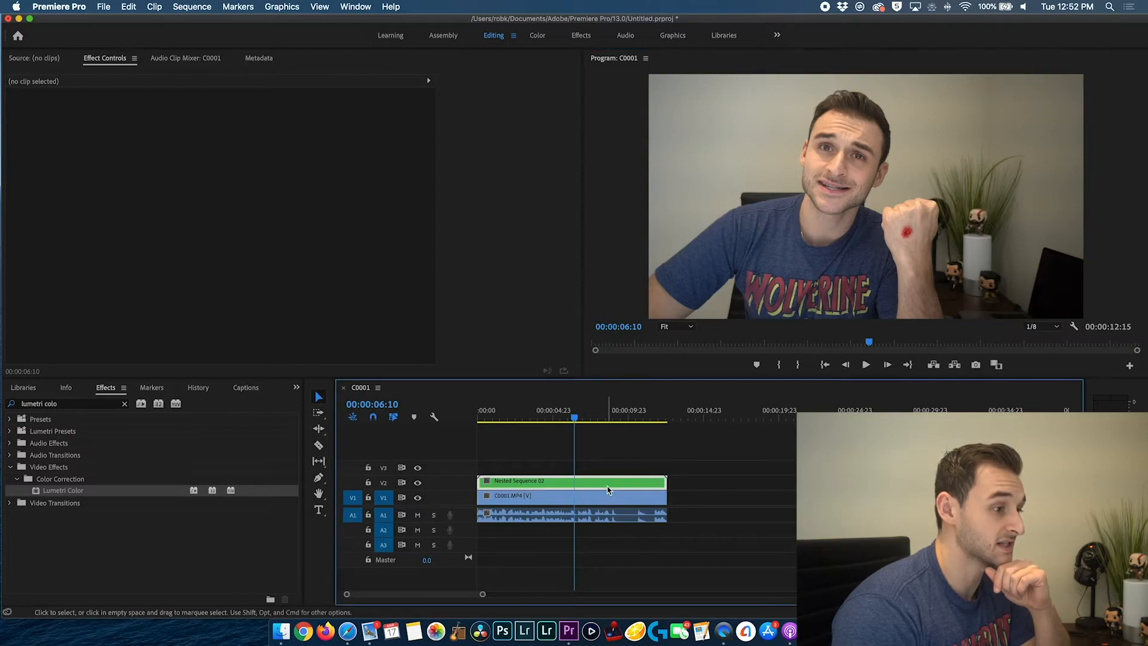
click(125, 404)
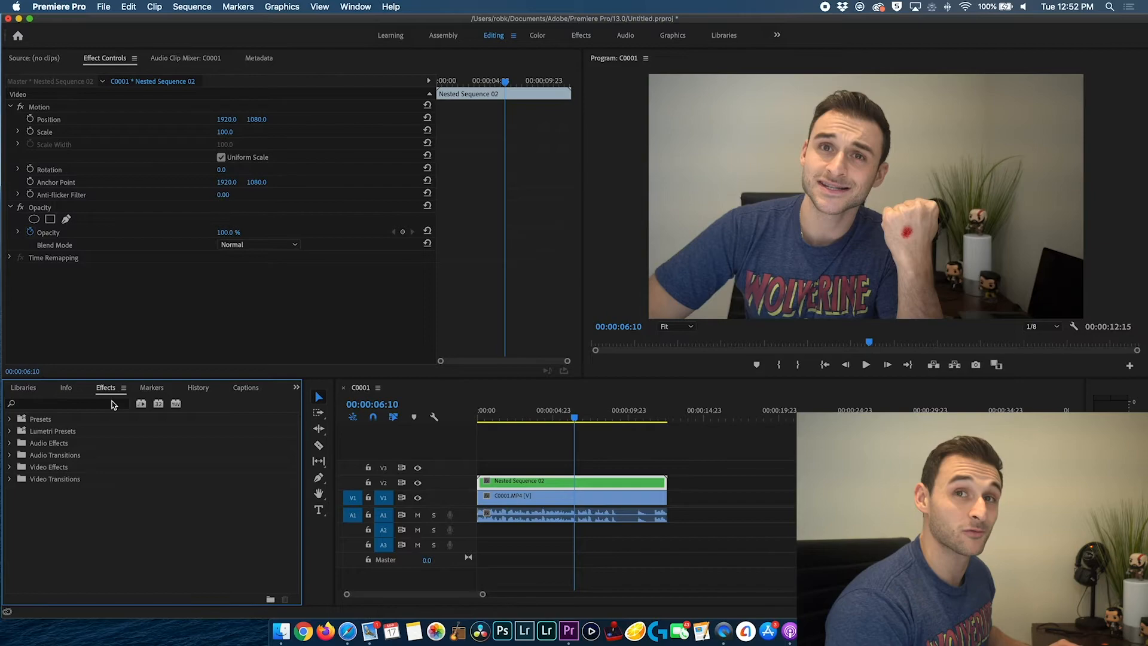
click(112, 405)
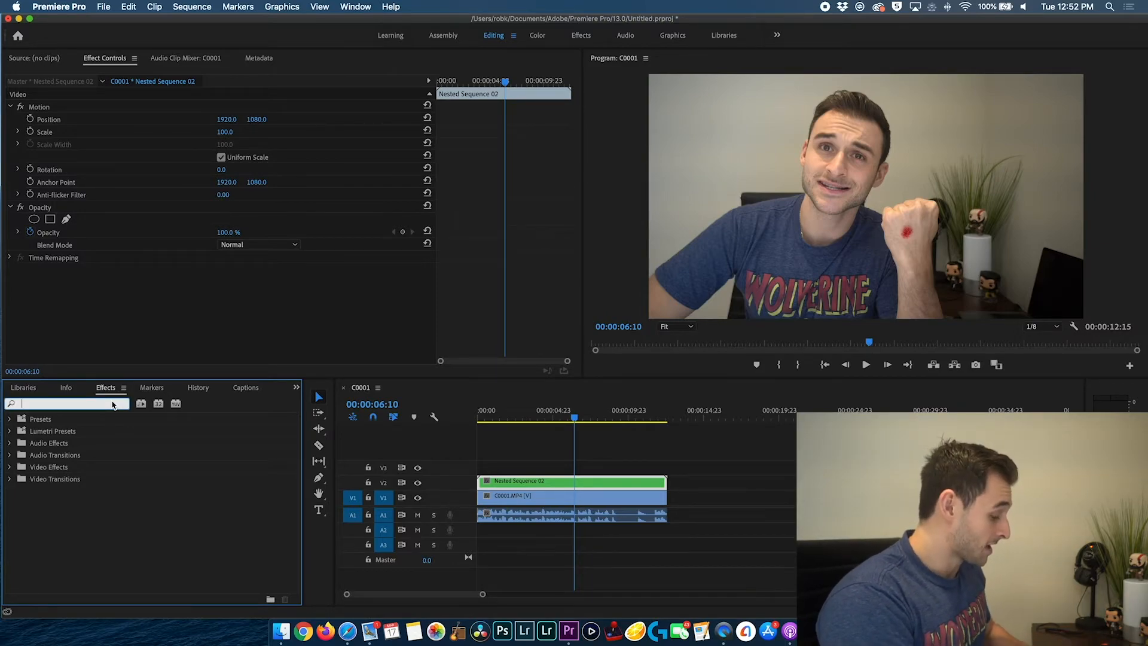
text(roughen)
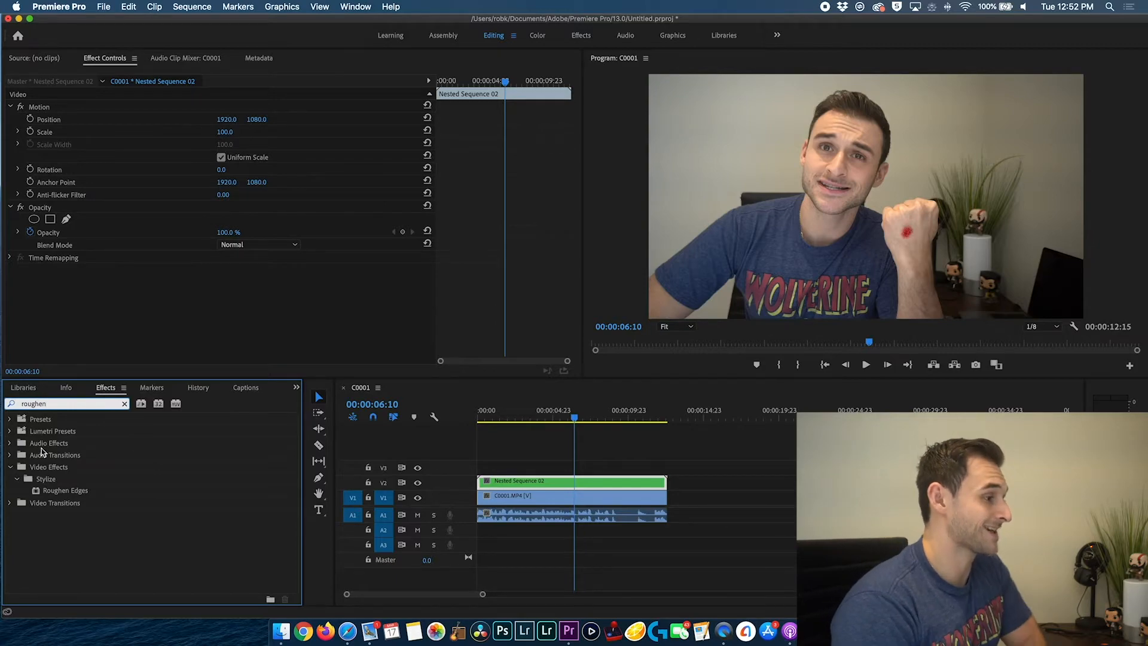
drag(36, 490, 600, 483)
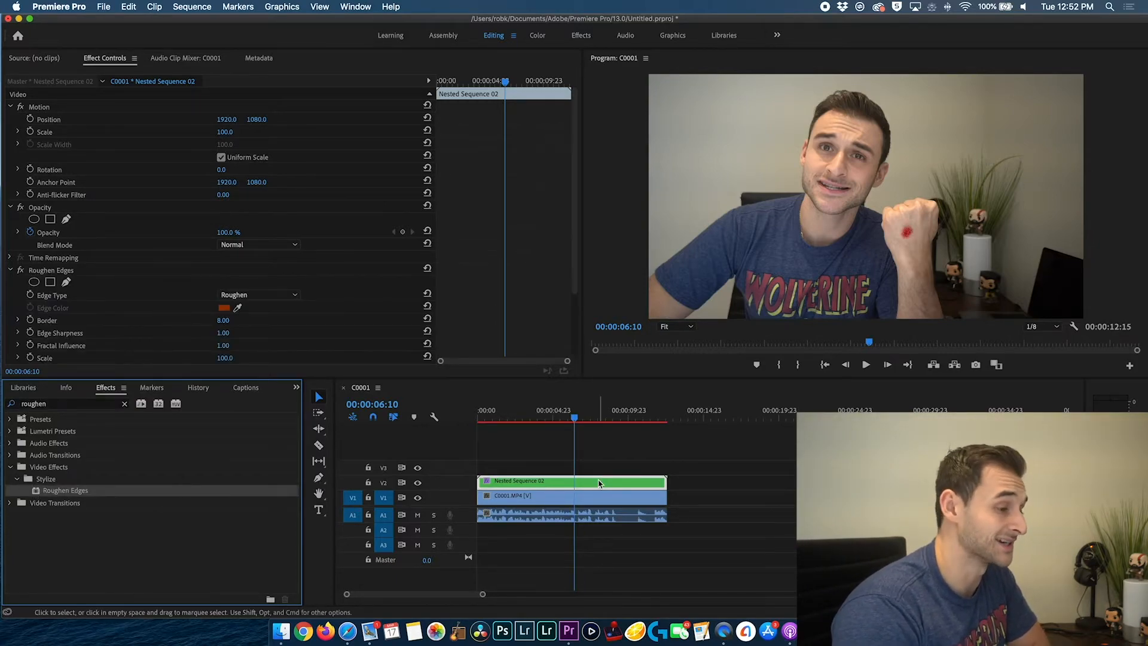
Step: Start keyframing the Roughen Edges Border at 00:00:08:13, keeping its default value
click(576, 420)
drag(576, 421, 607, 422)
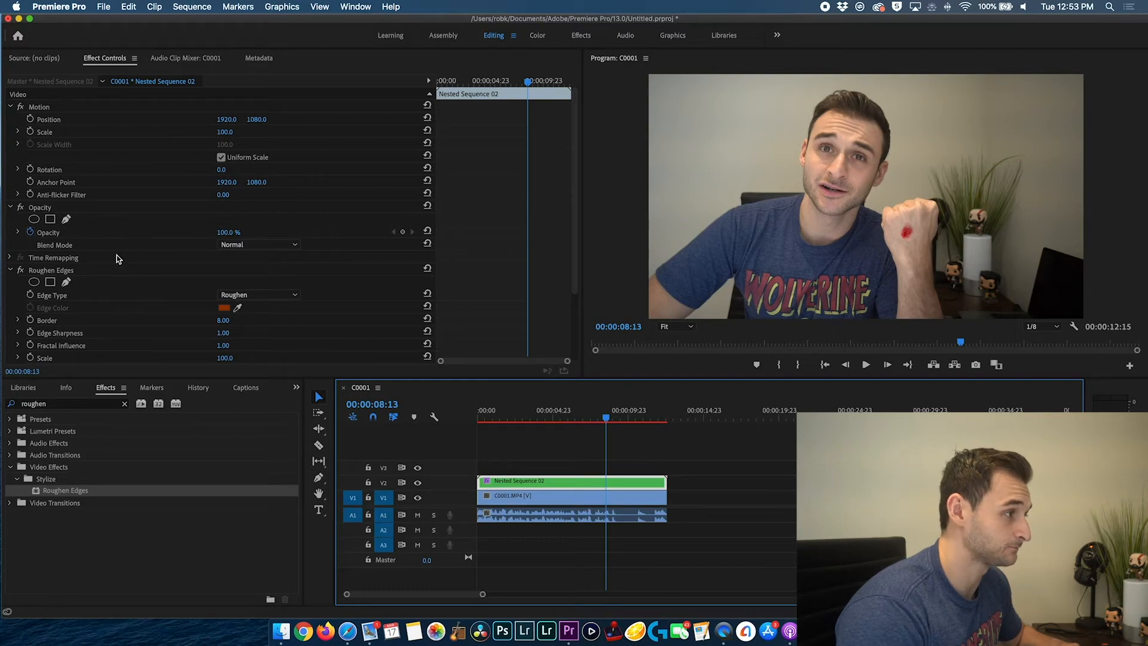
click(30, 320)
Step: Add a second Border keyframe with a value of 500 at 00:00:11:12
key(space)
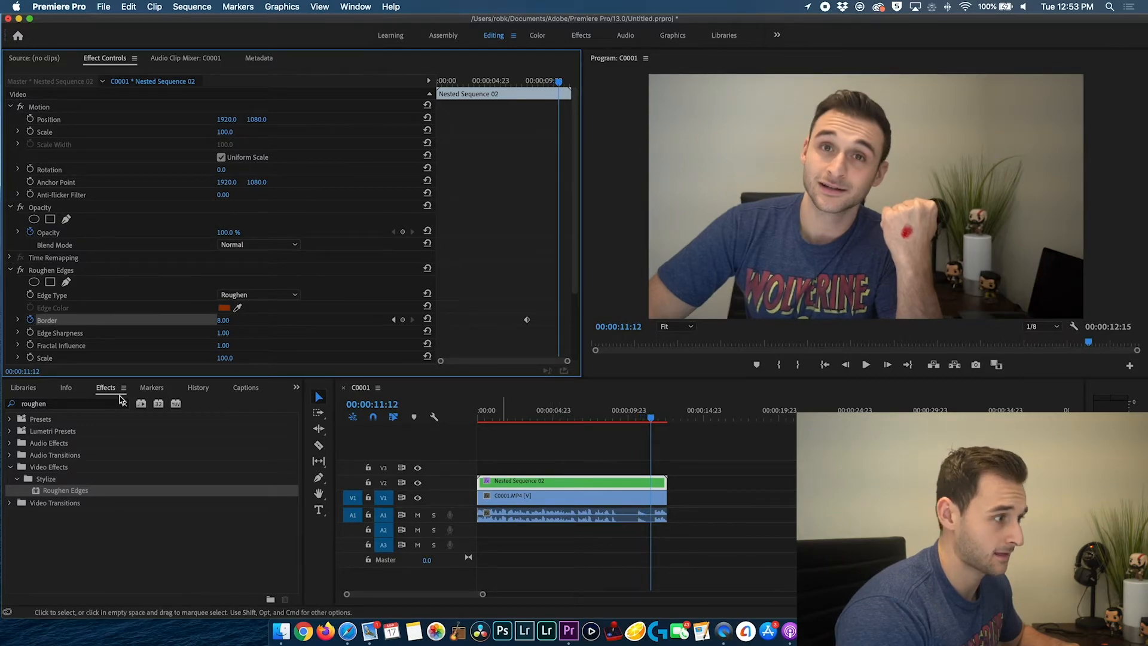
click(226, 320)
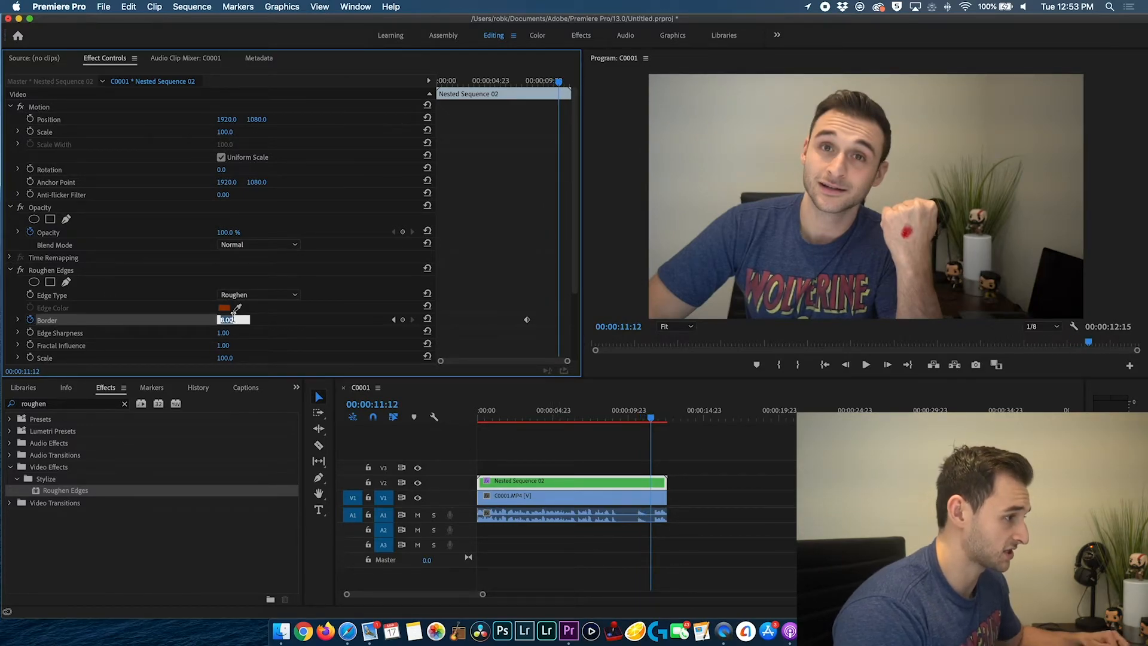
text(500)
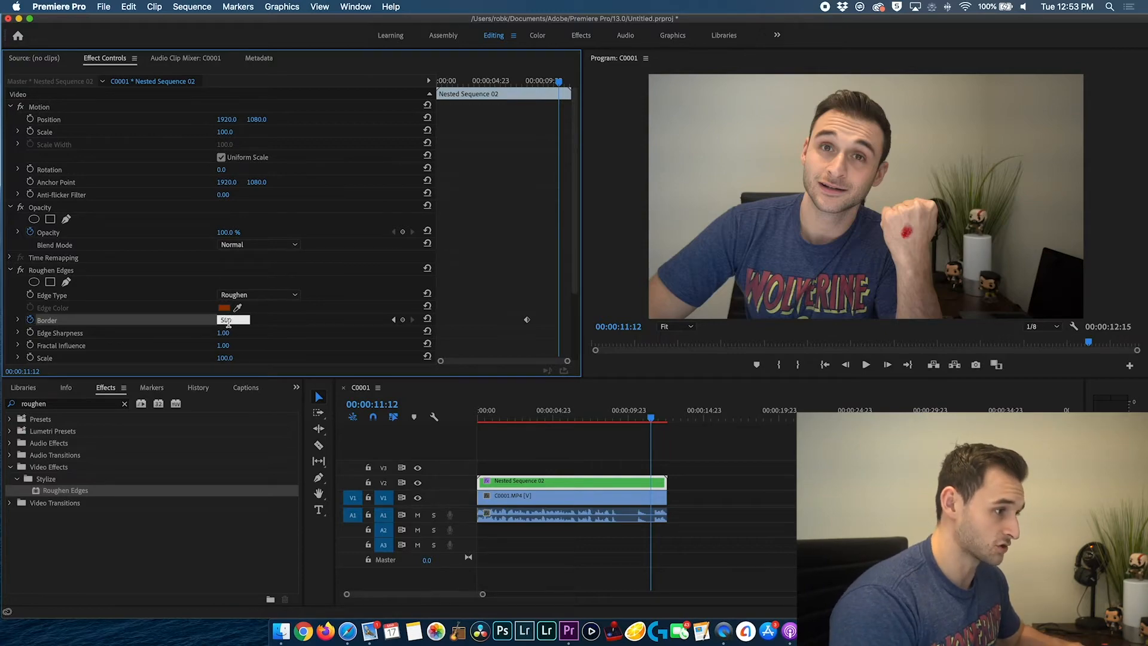
click(560, 449)
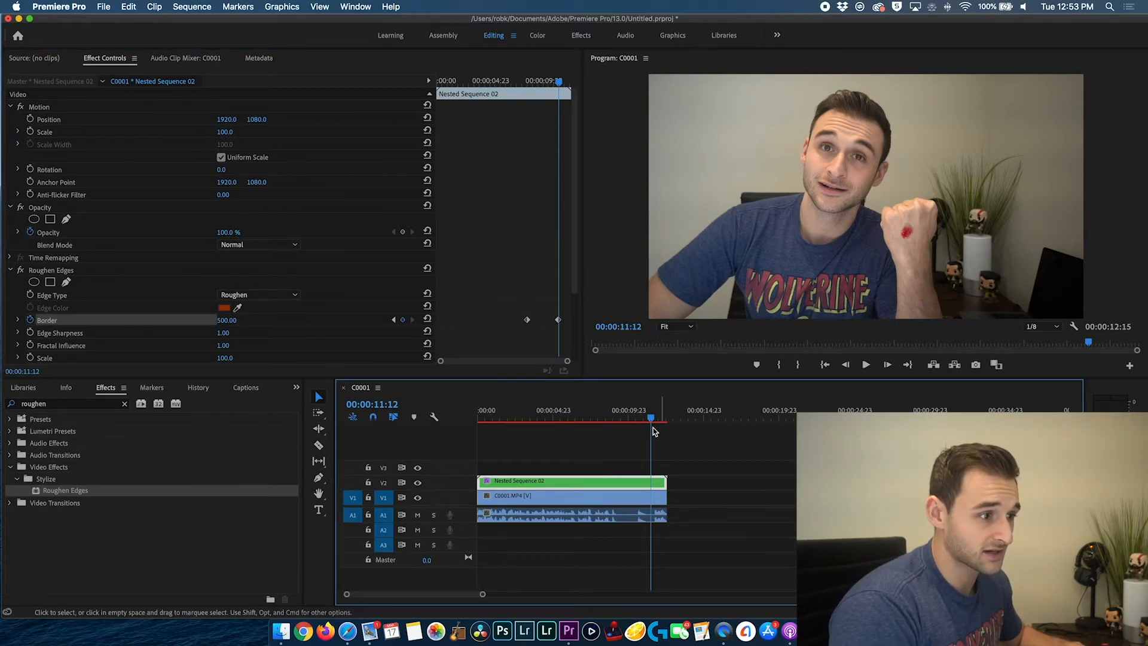
Step: Review the wound's disappearance between the Border keyframes and play the sequence from the start
drag(651, 419, 625, 422)
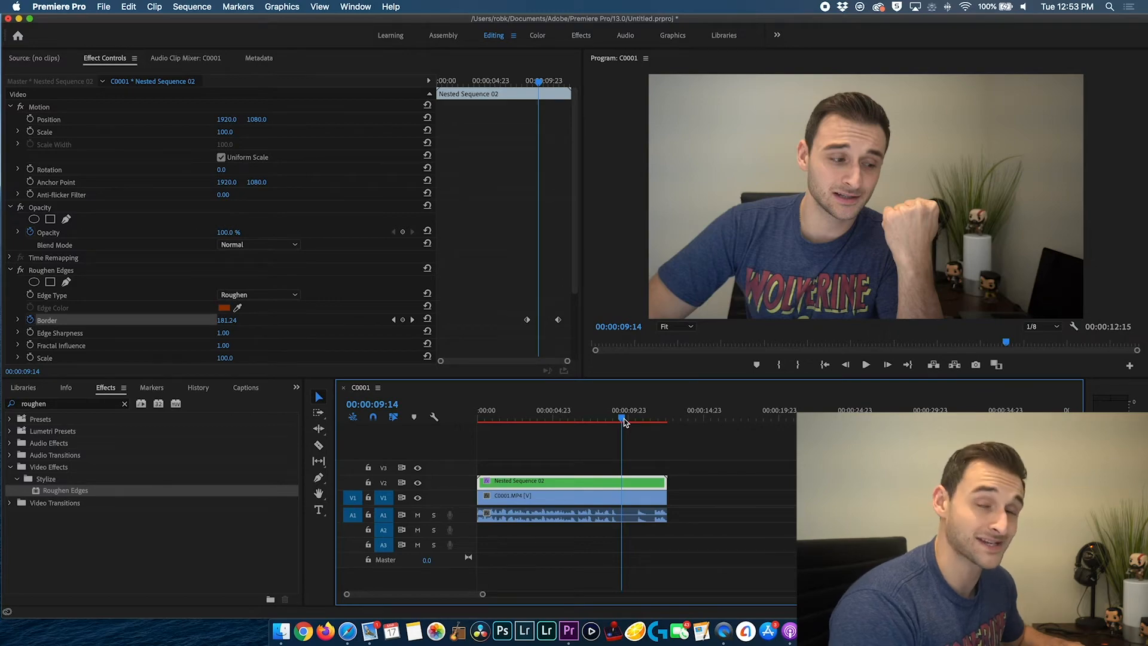
key(space)
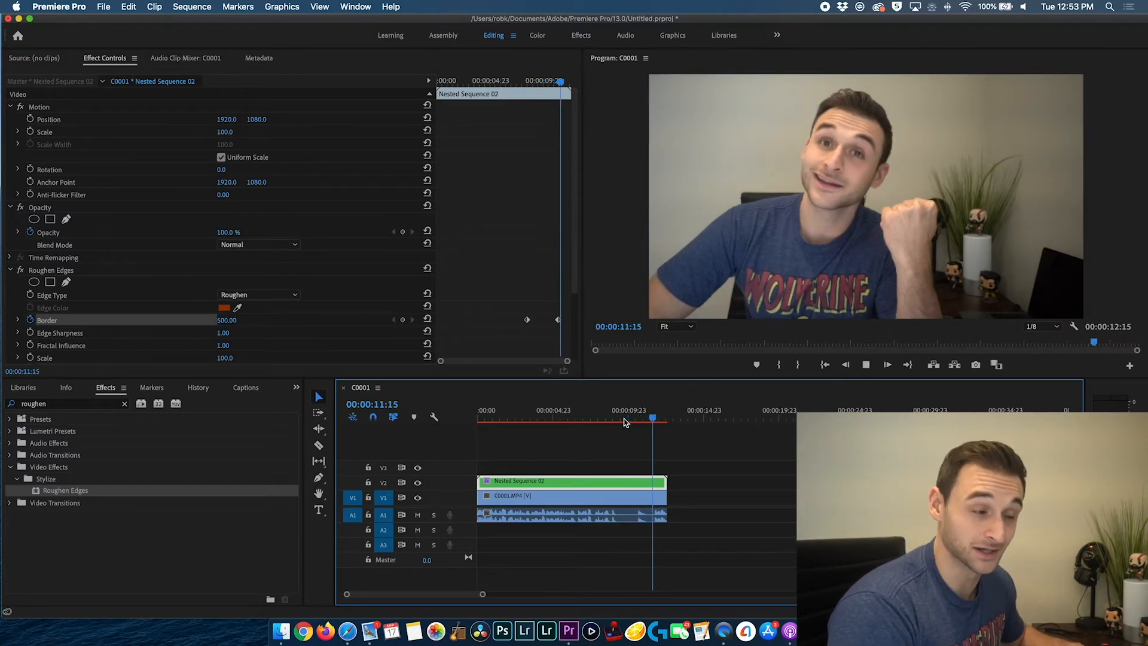
drag(658, 419, 468, 426)
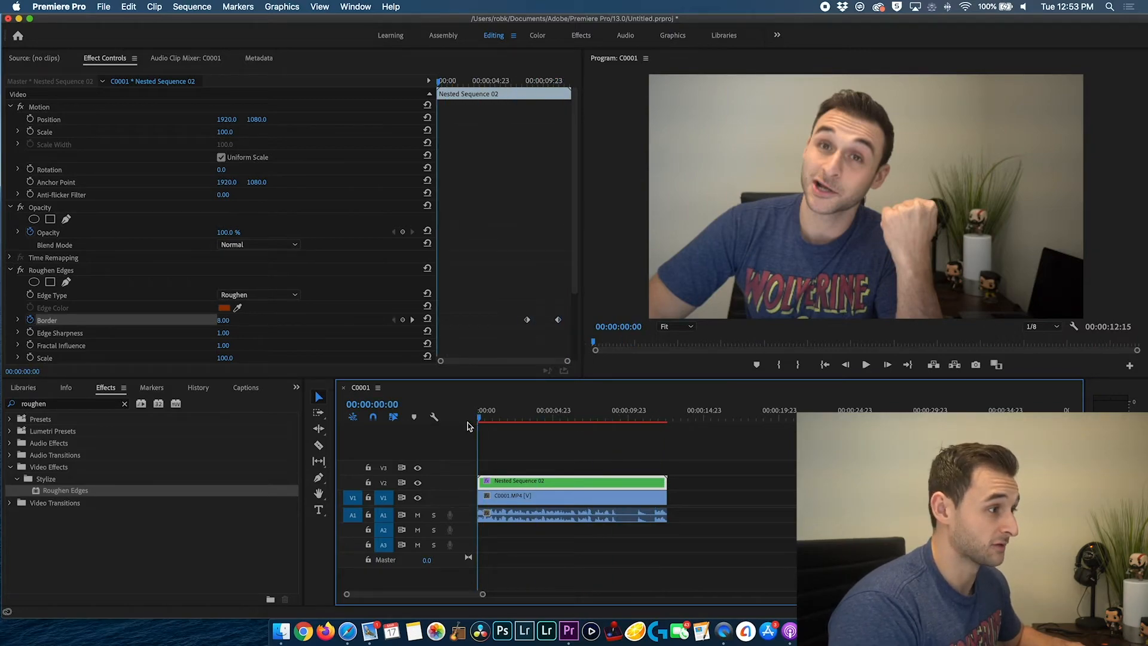
key(space)
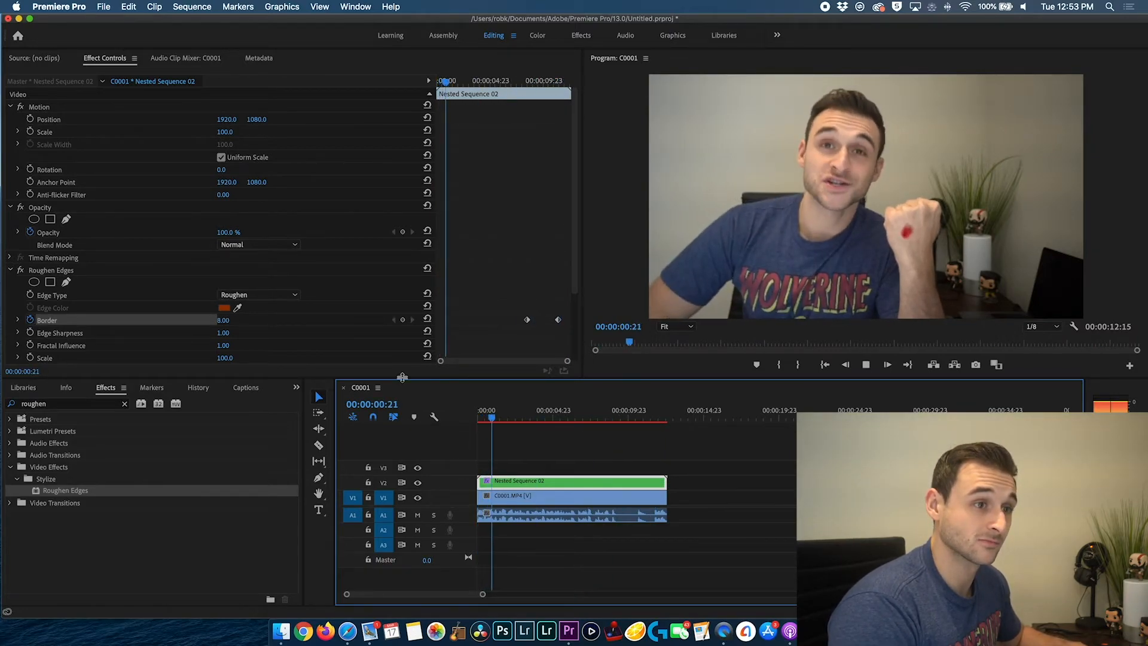